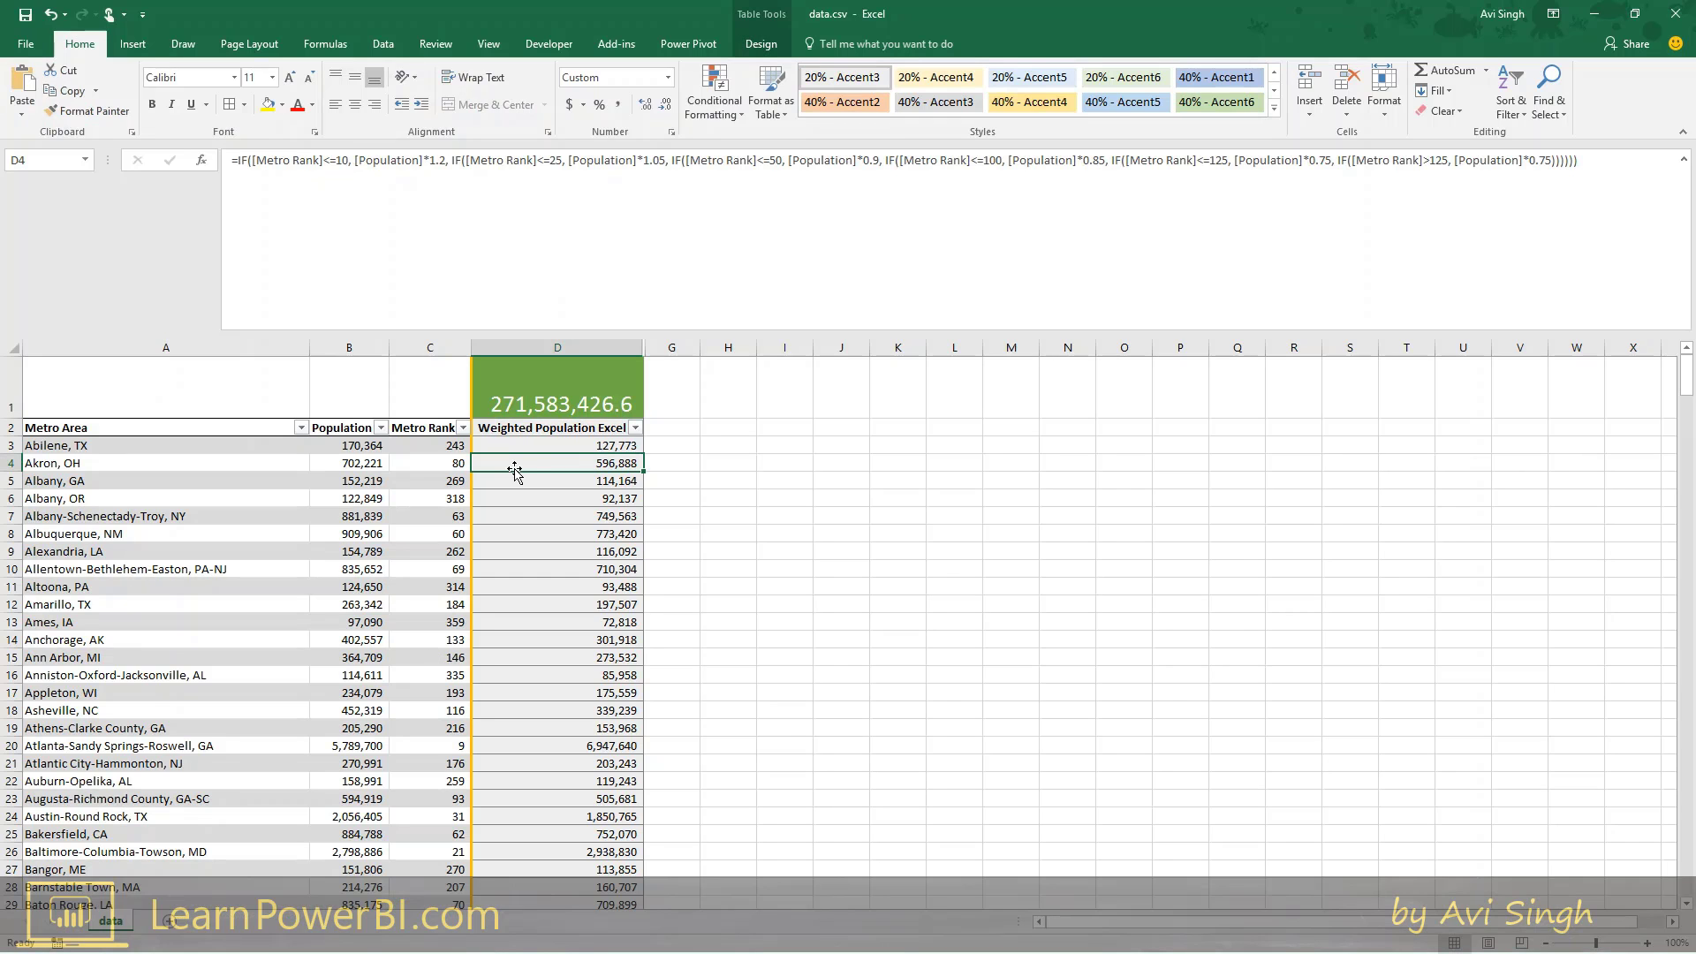
Step: Examine the nested IF formula in the Weighted Population Excel column and the total cell above it
left_click(444, 228)
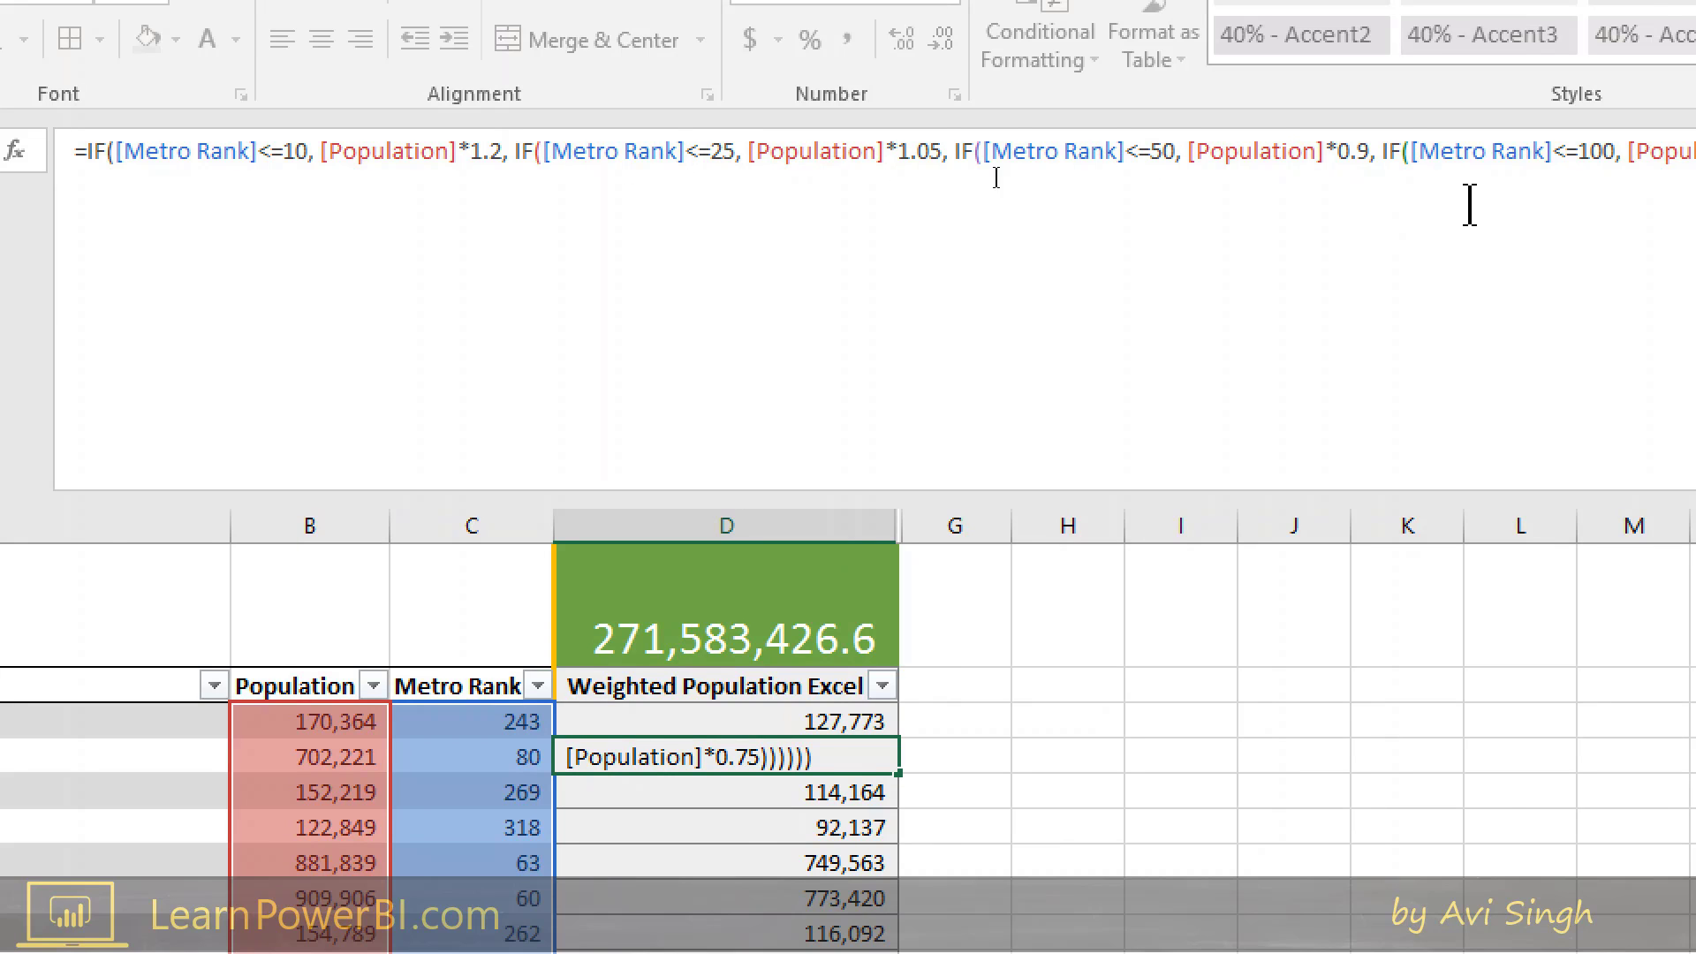
key("Escape")
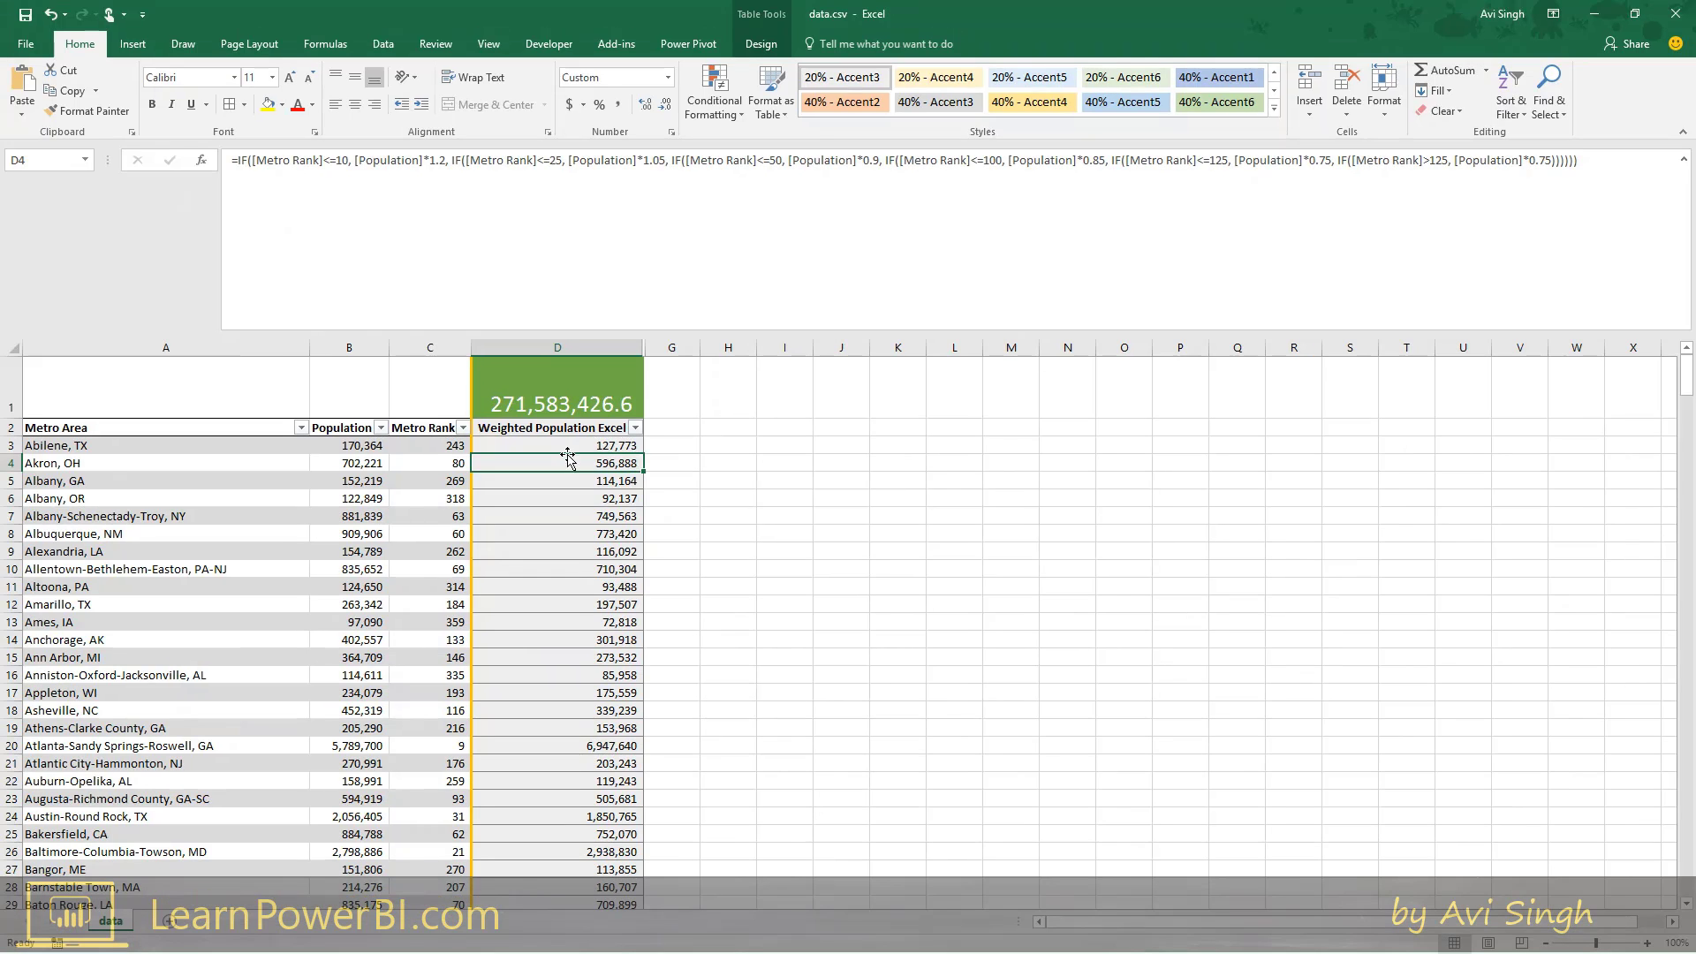
left_click(572, 448)
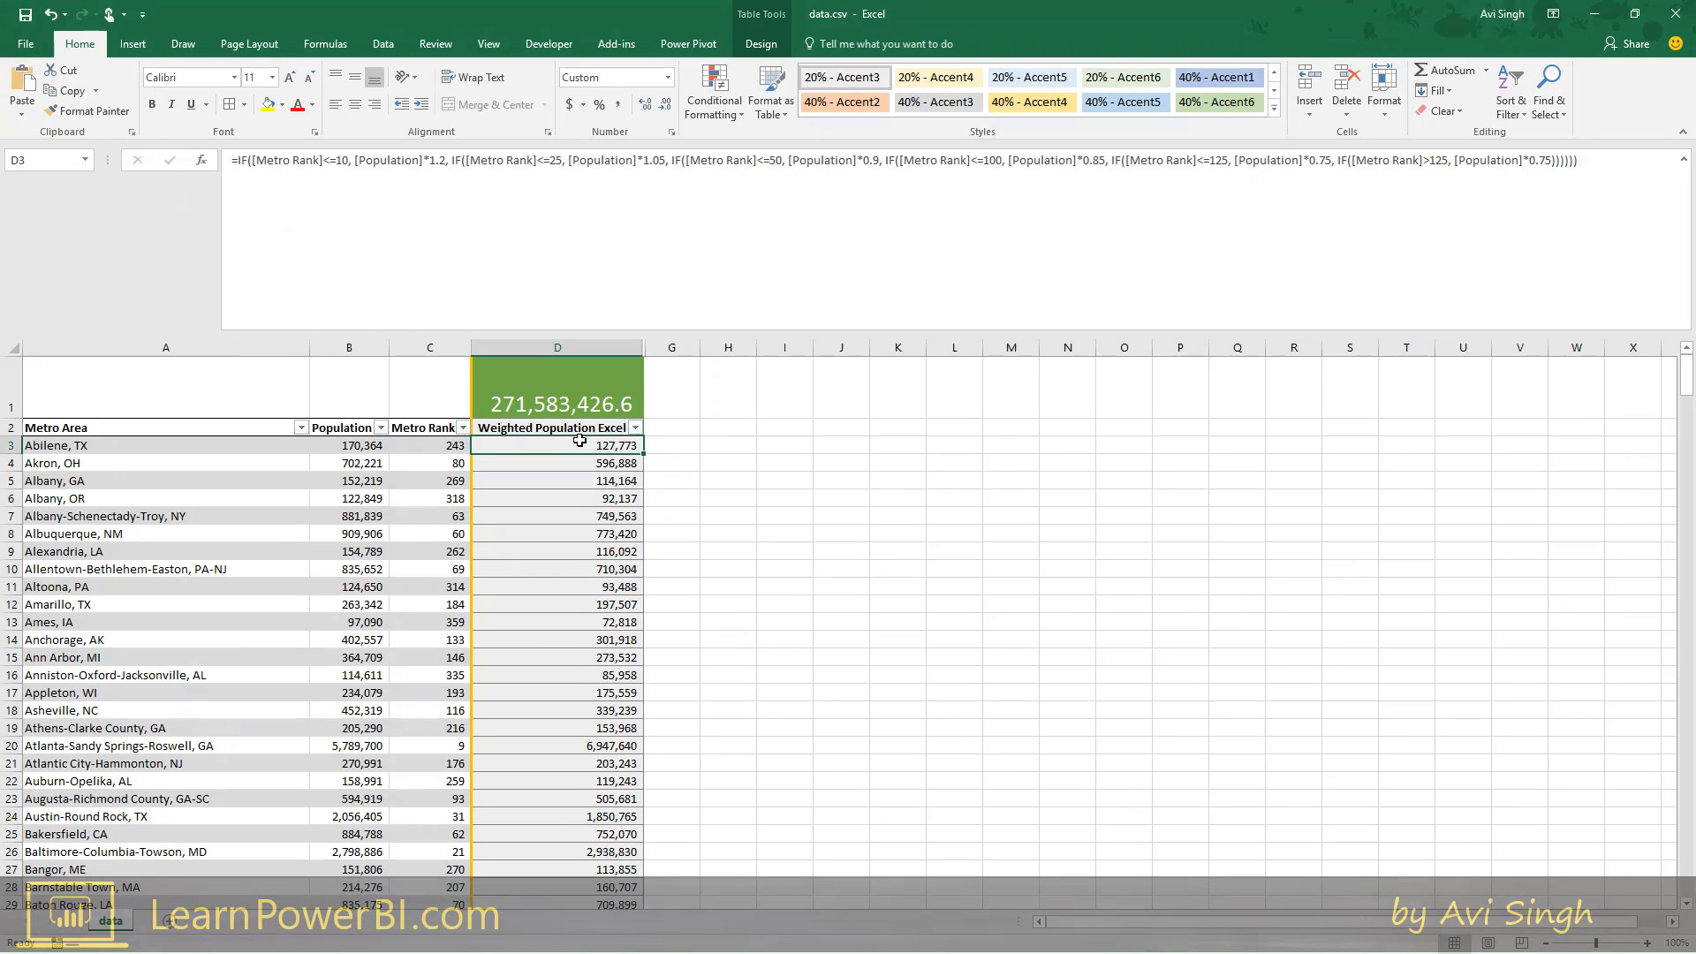
left_click(597, 390)
left_click(574, 446)
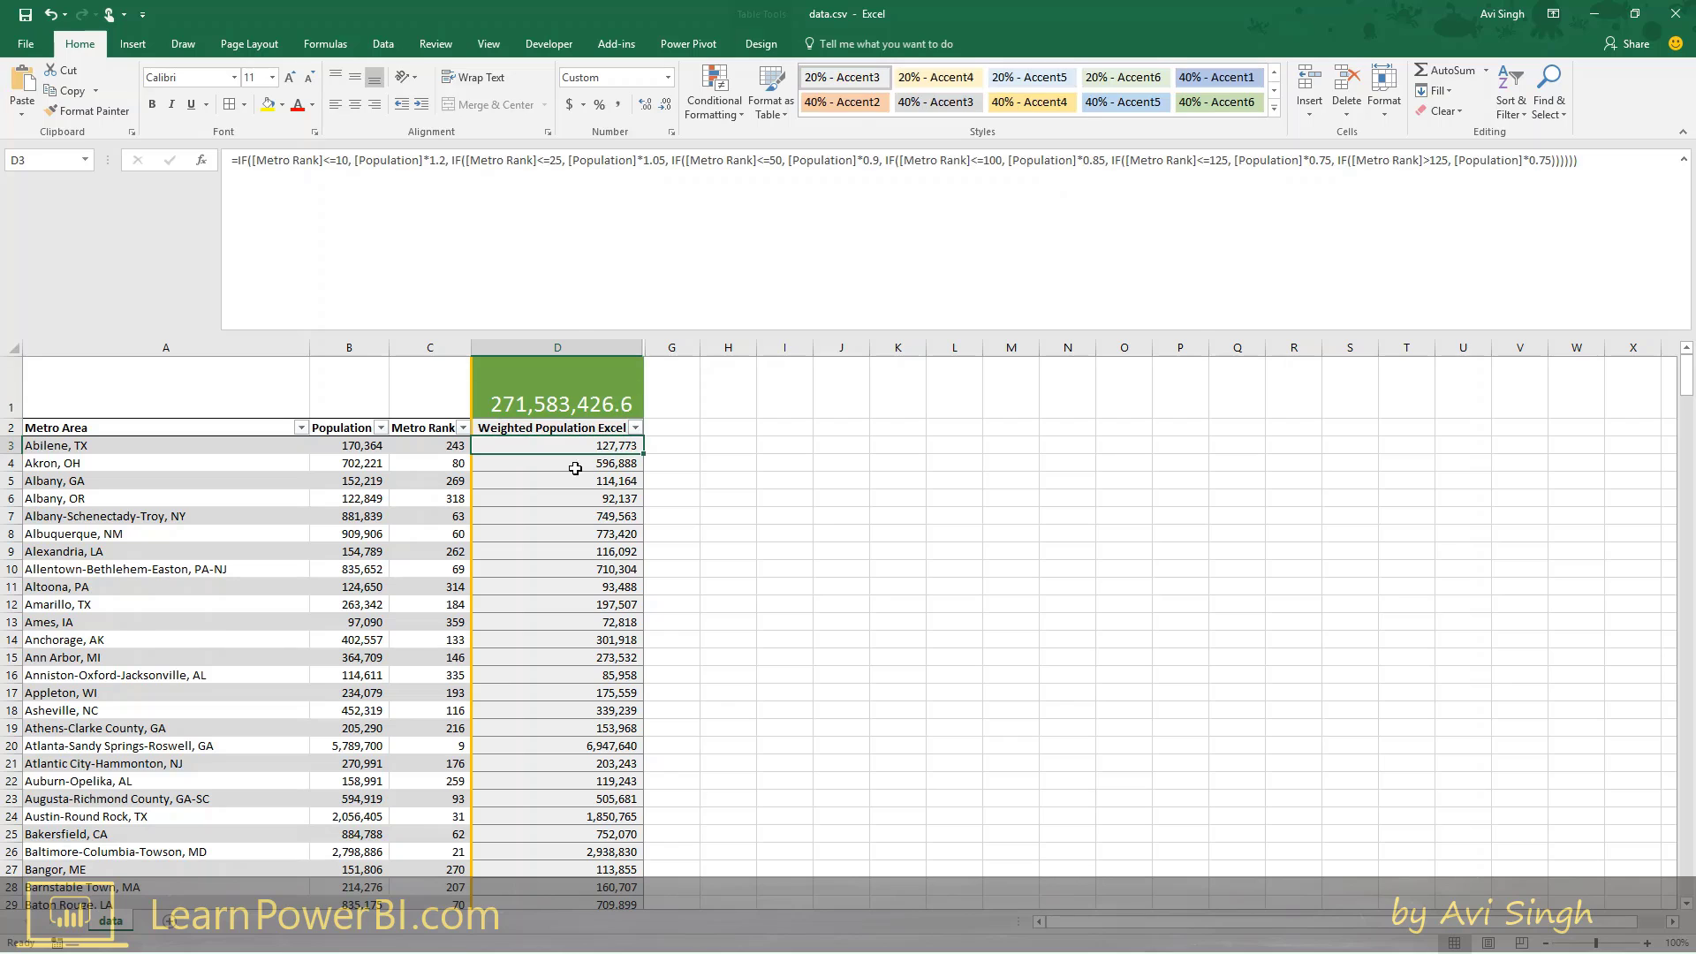
Step: Switch to Power BI Desktop, open the third report page, and examine the nested IF formula of the Weighted Population measure
key("alt+Tab")
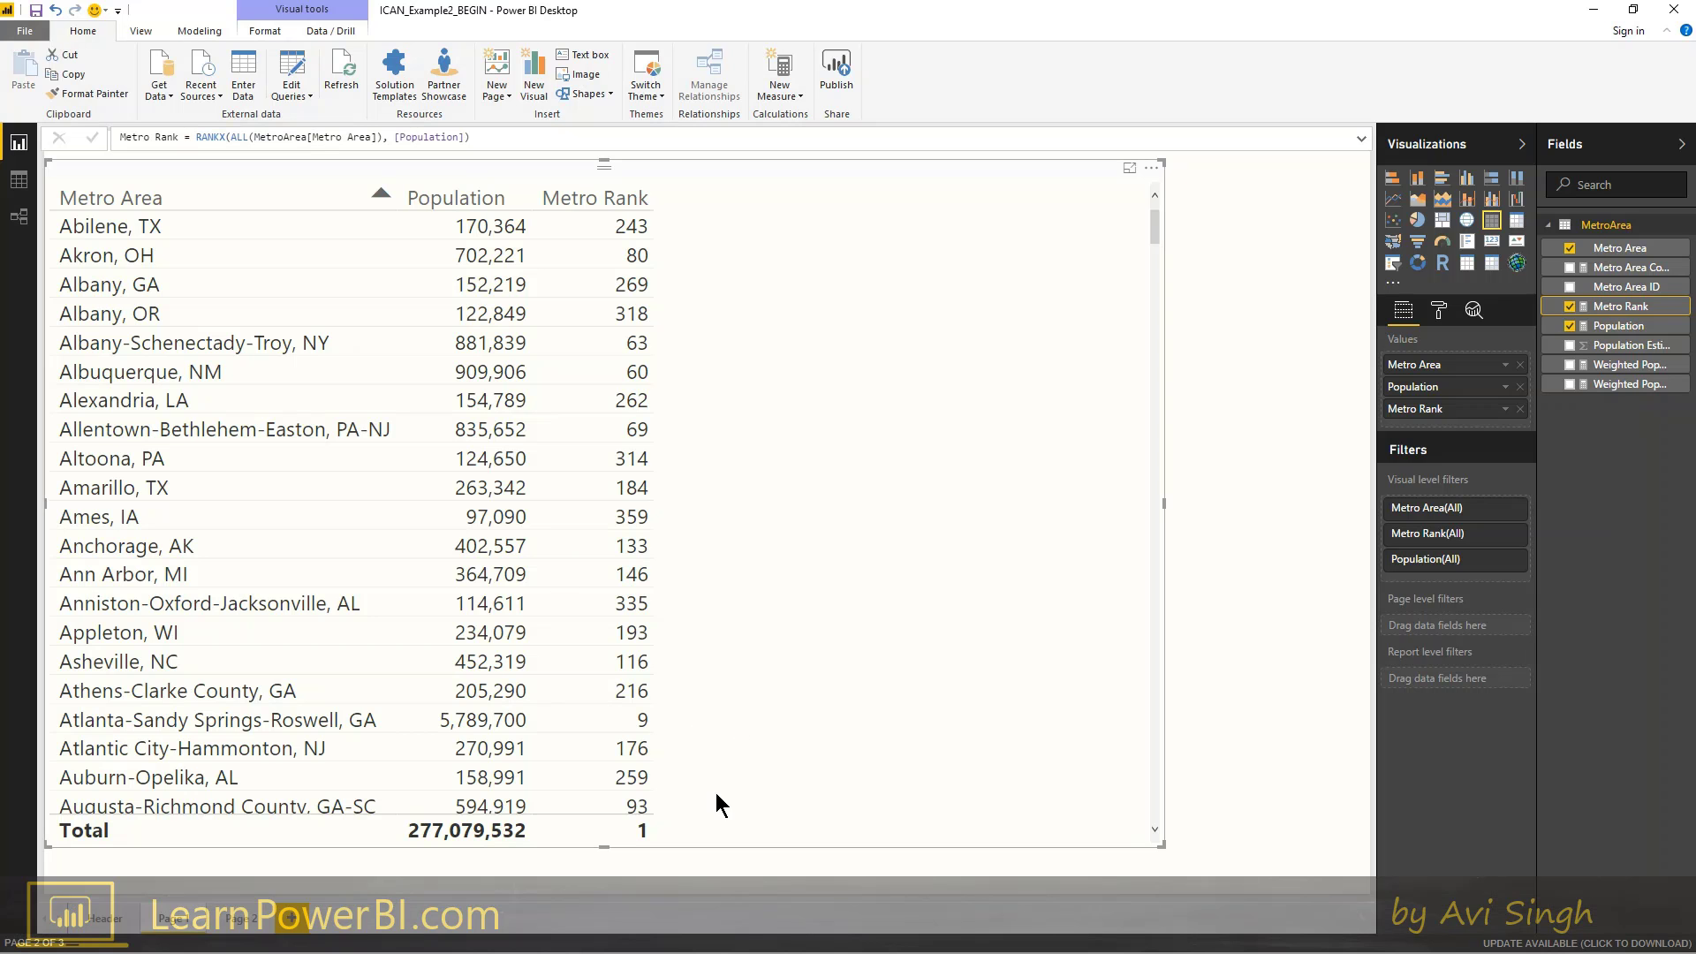
left_click(251, 920)
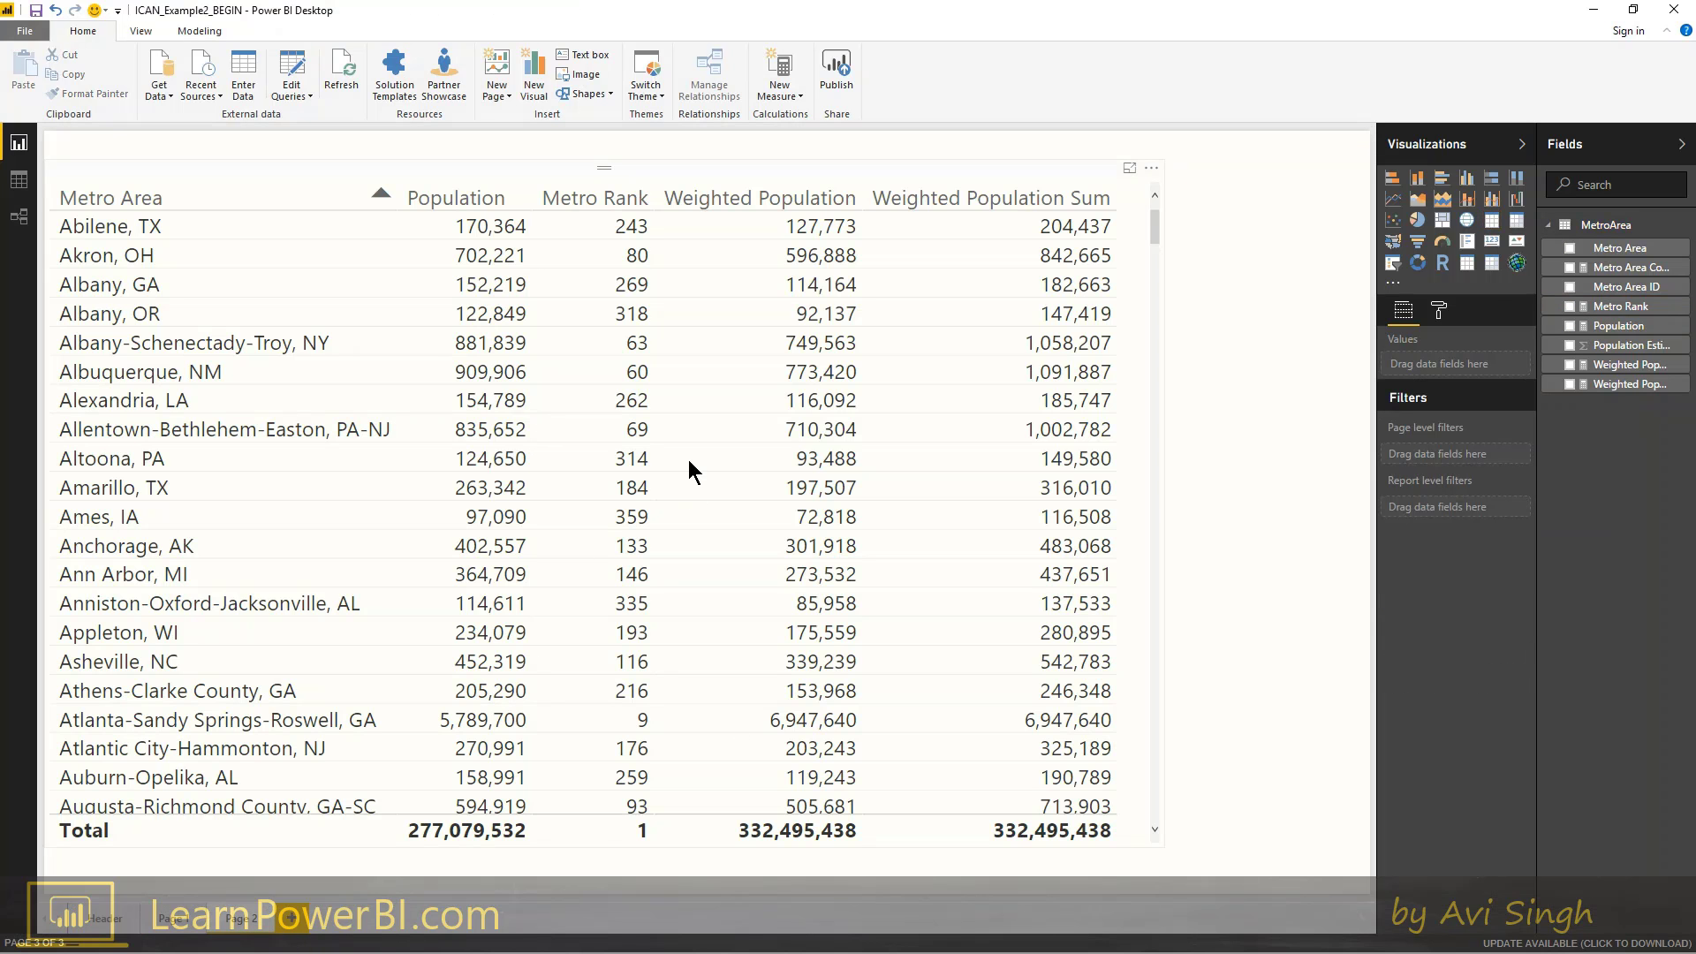
left_click(687, 459)
left_click(1629, 364)
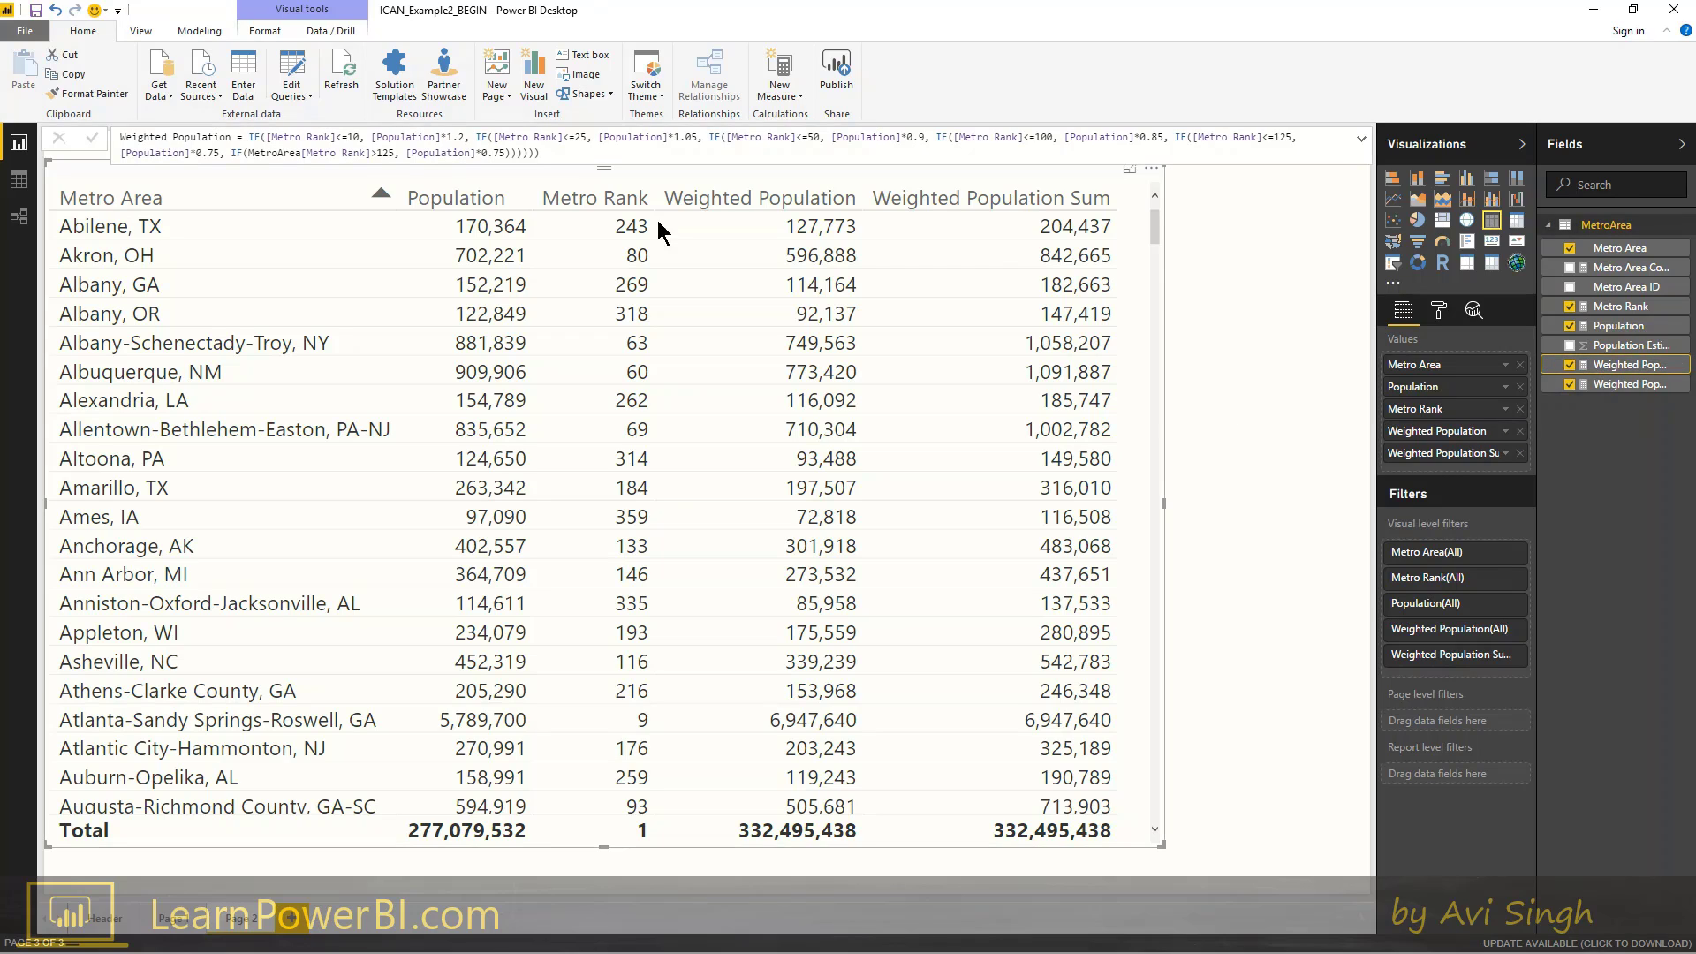
left_click_drag(249, 137, 591, 152)
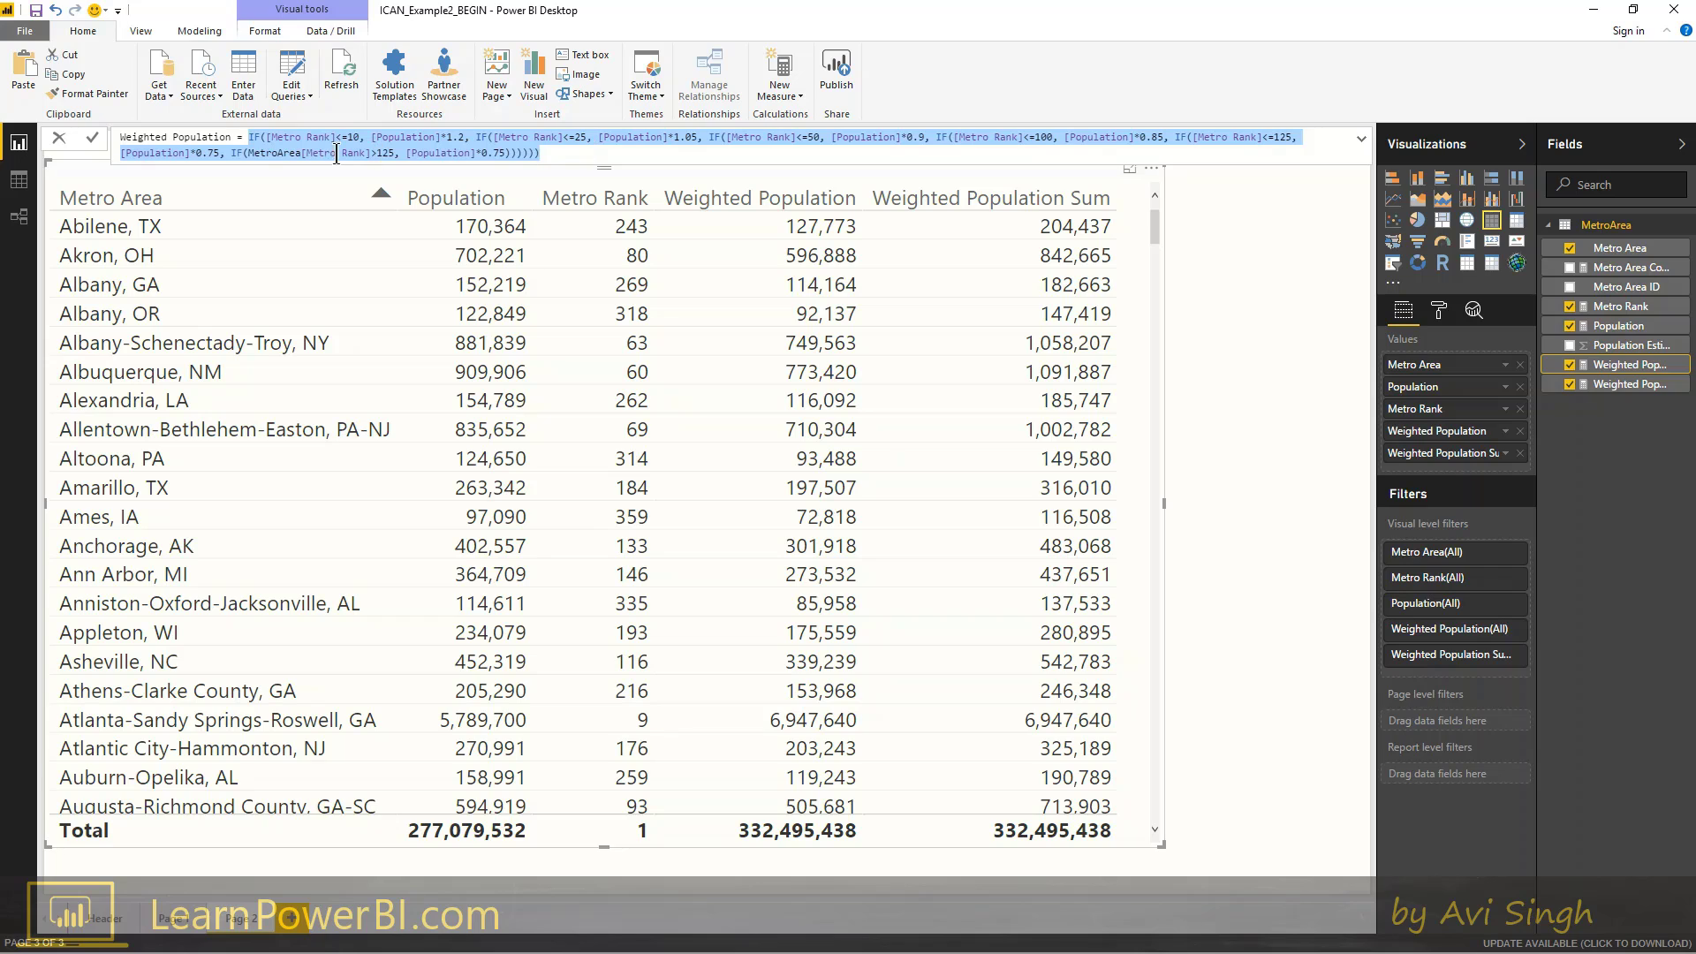
left_click(659, 294)
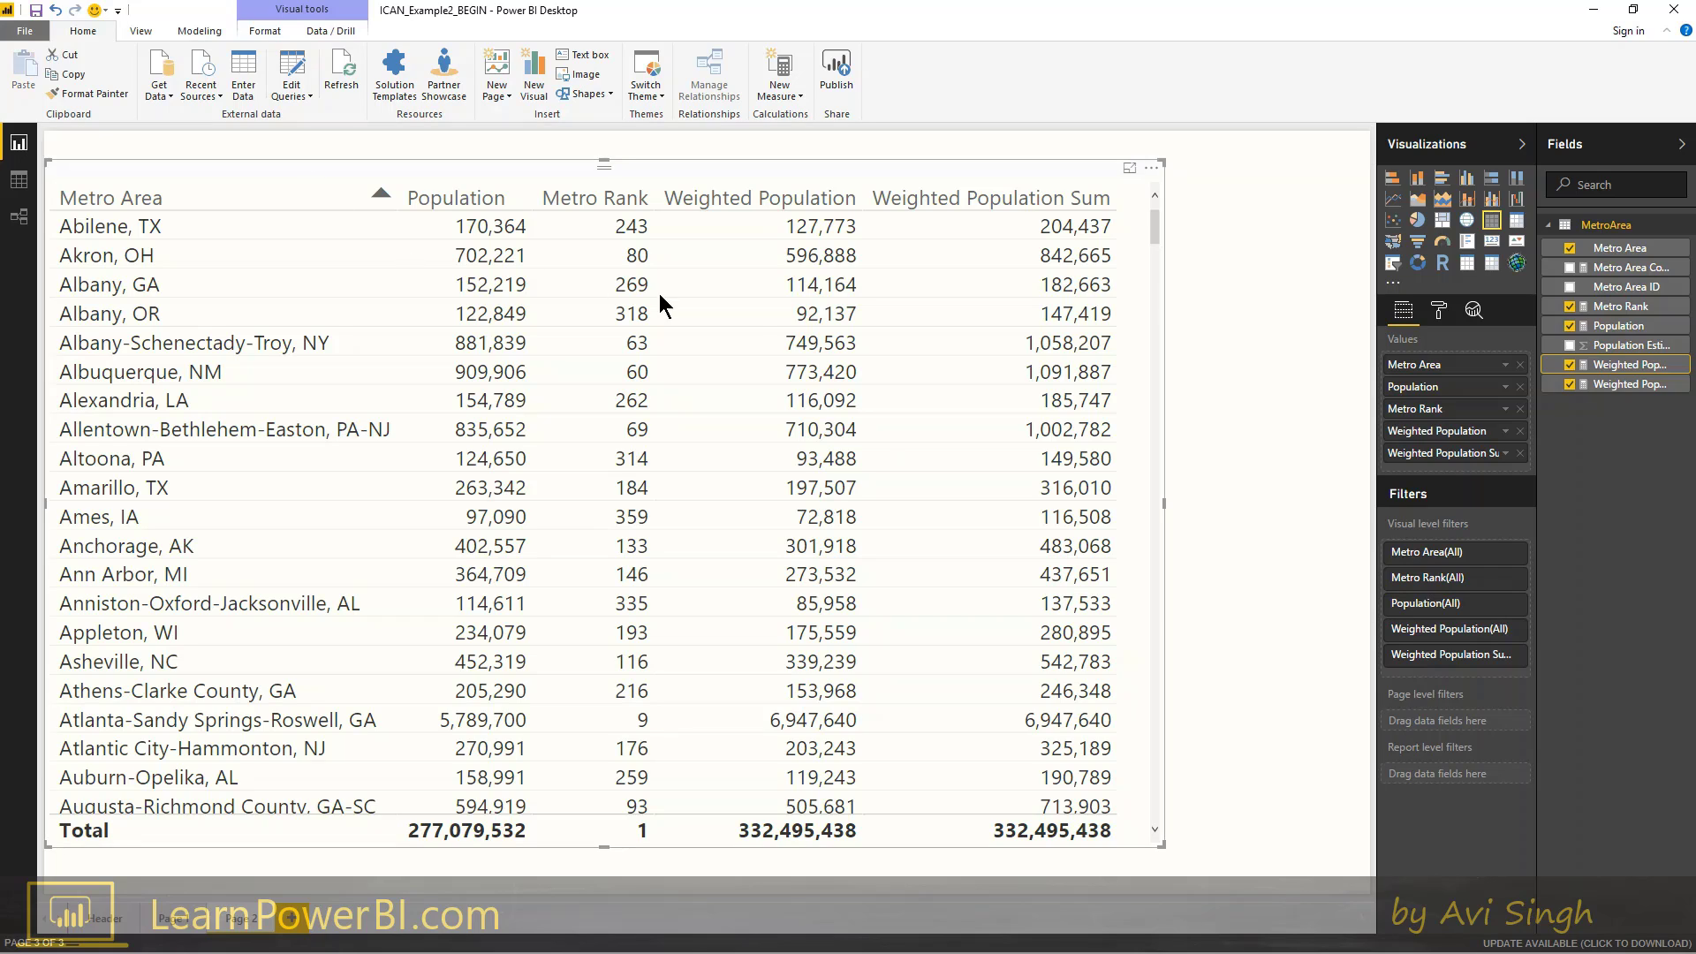
left_click(1629, 363)
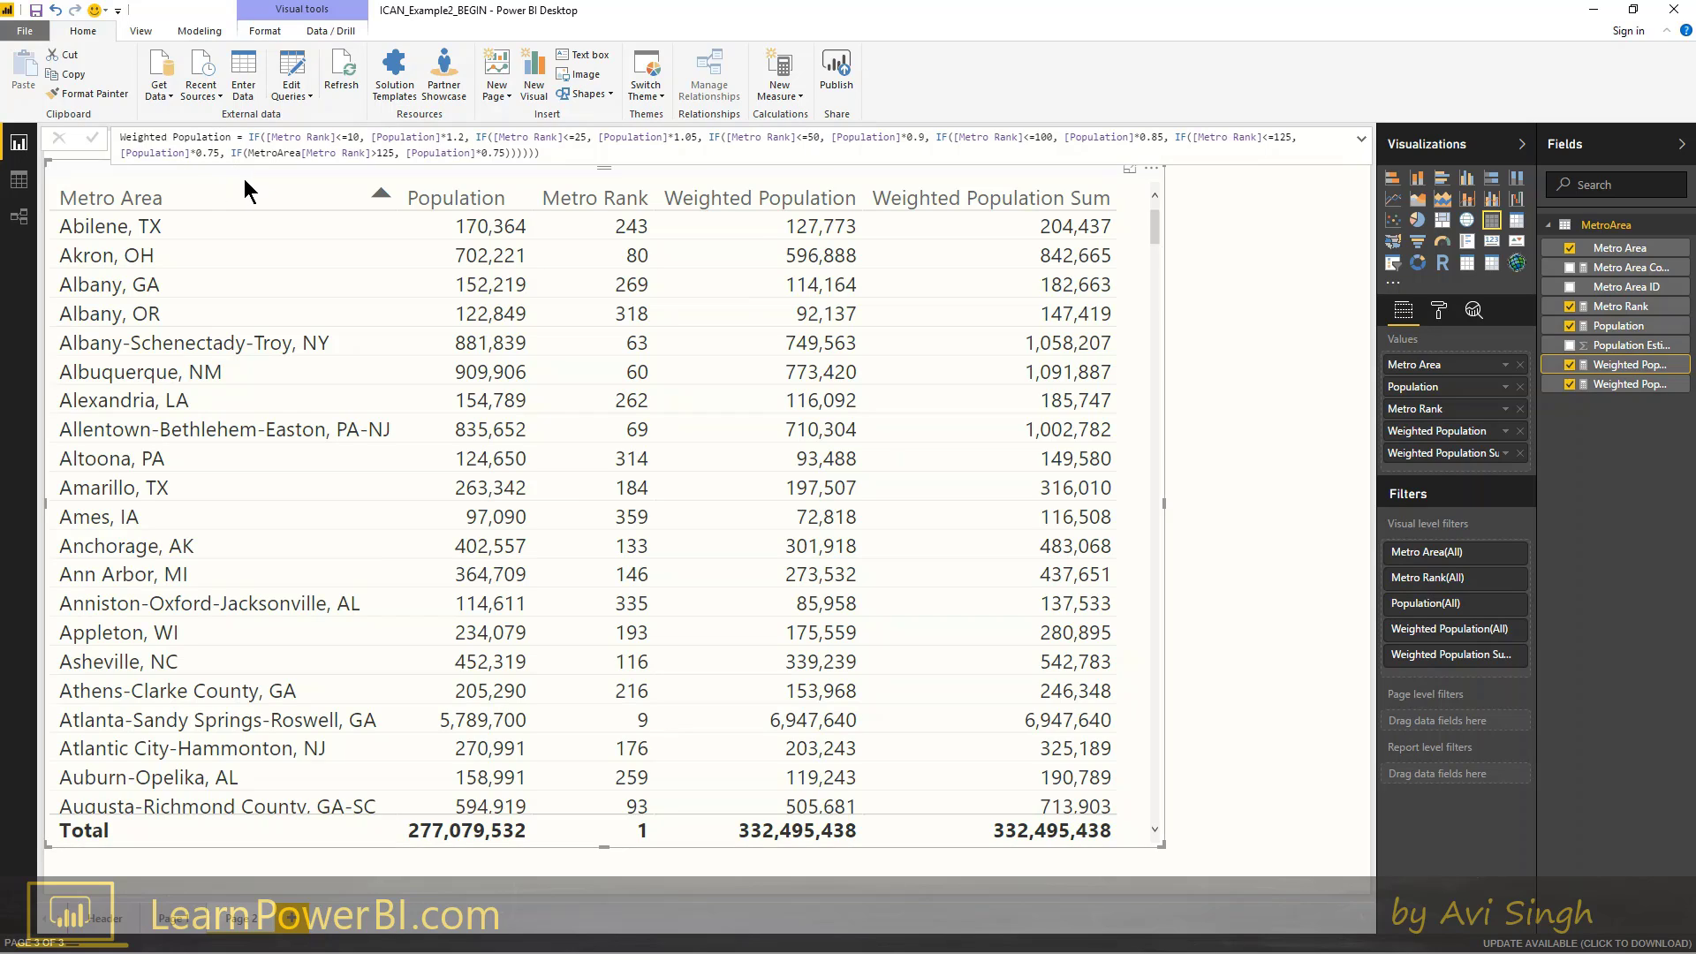
left_click(541, 152)
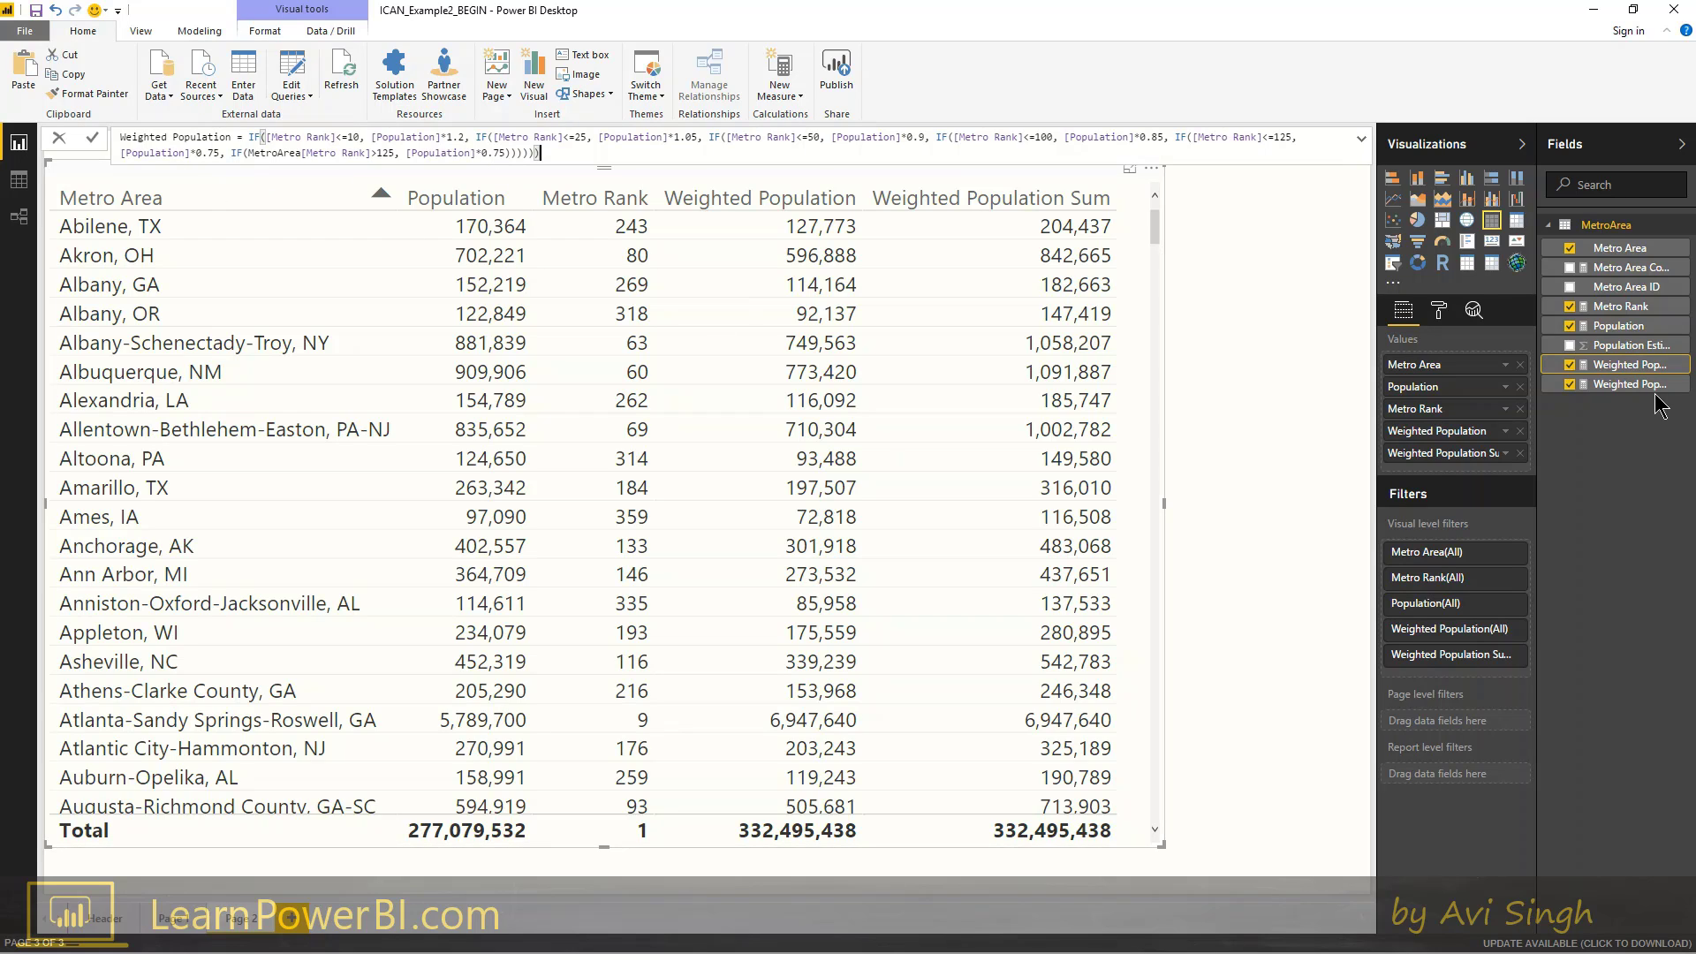
left_click(1211, 400)
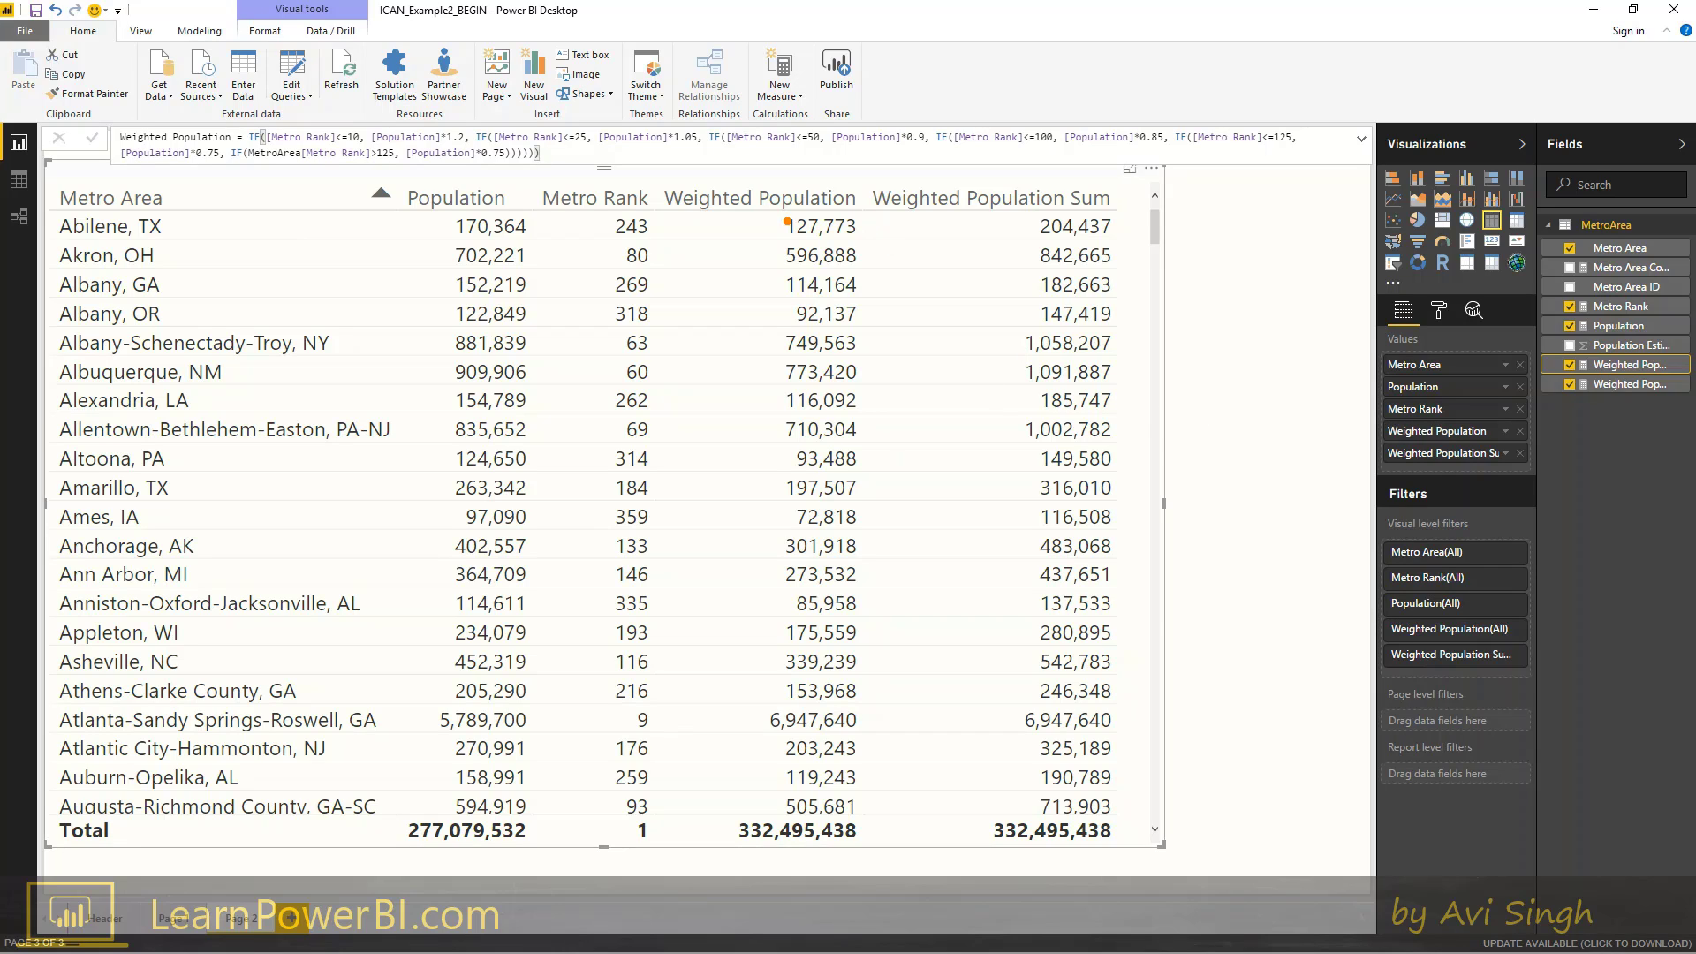
mouse_move(771, 210)
left_mouse_down()
mouse_move(882, 811)
mouse_move(1035, 663)
left_mouse_up()
key("e")
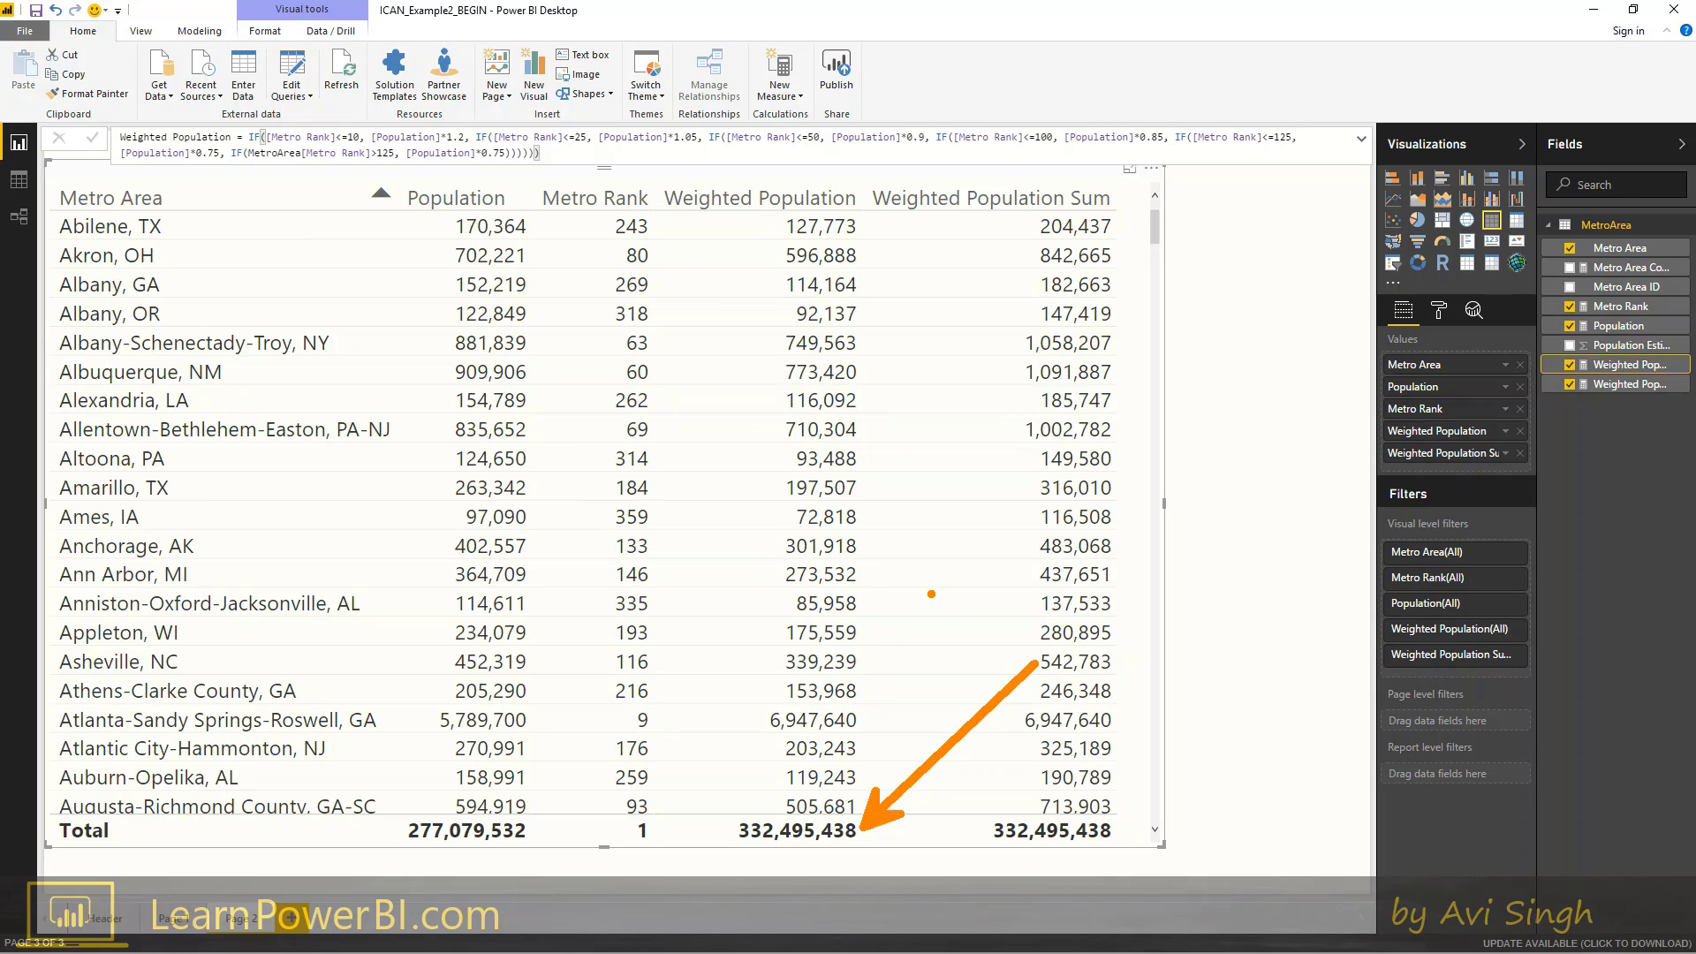
key("Escape")
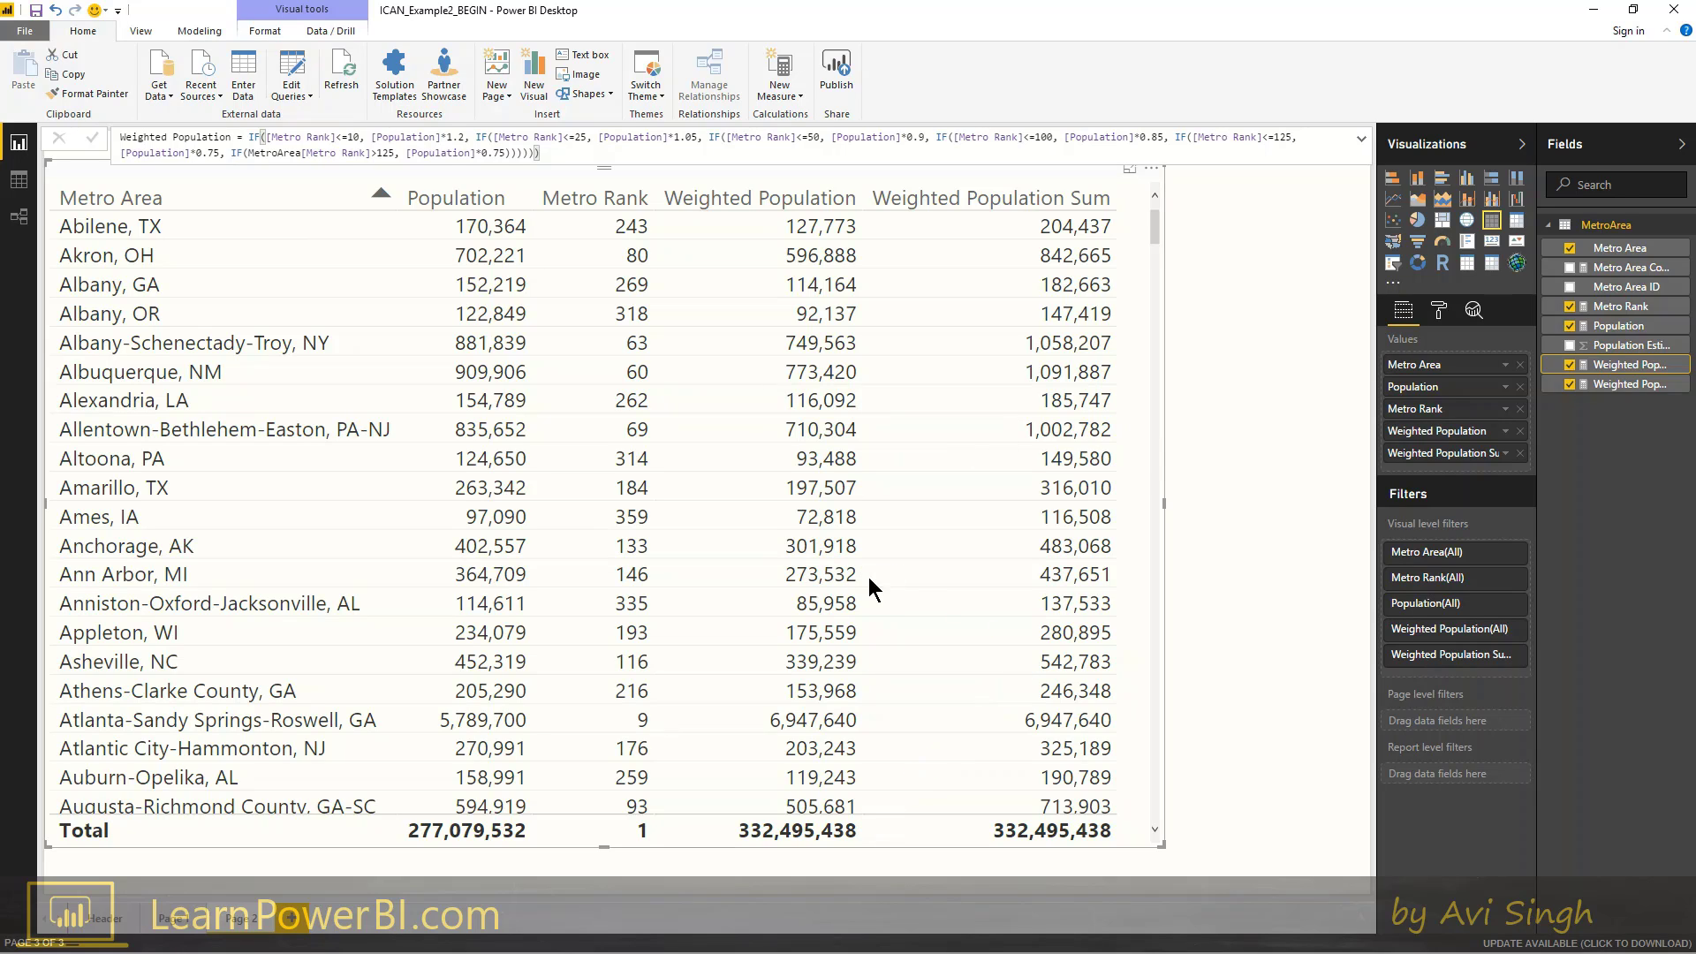
key("ctrl+2")
mouse_move(722, 814)
left_mouse_down()
mouse_move(827, 856)
mouse_move(868, 852)
left_mouse_up()
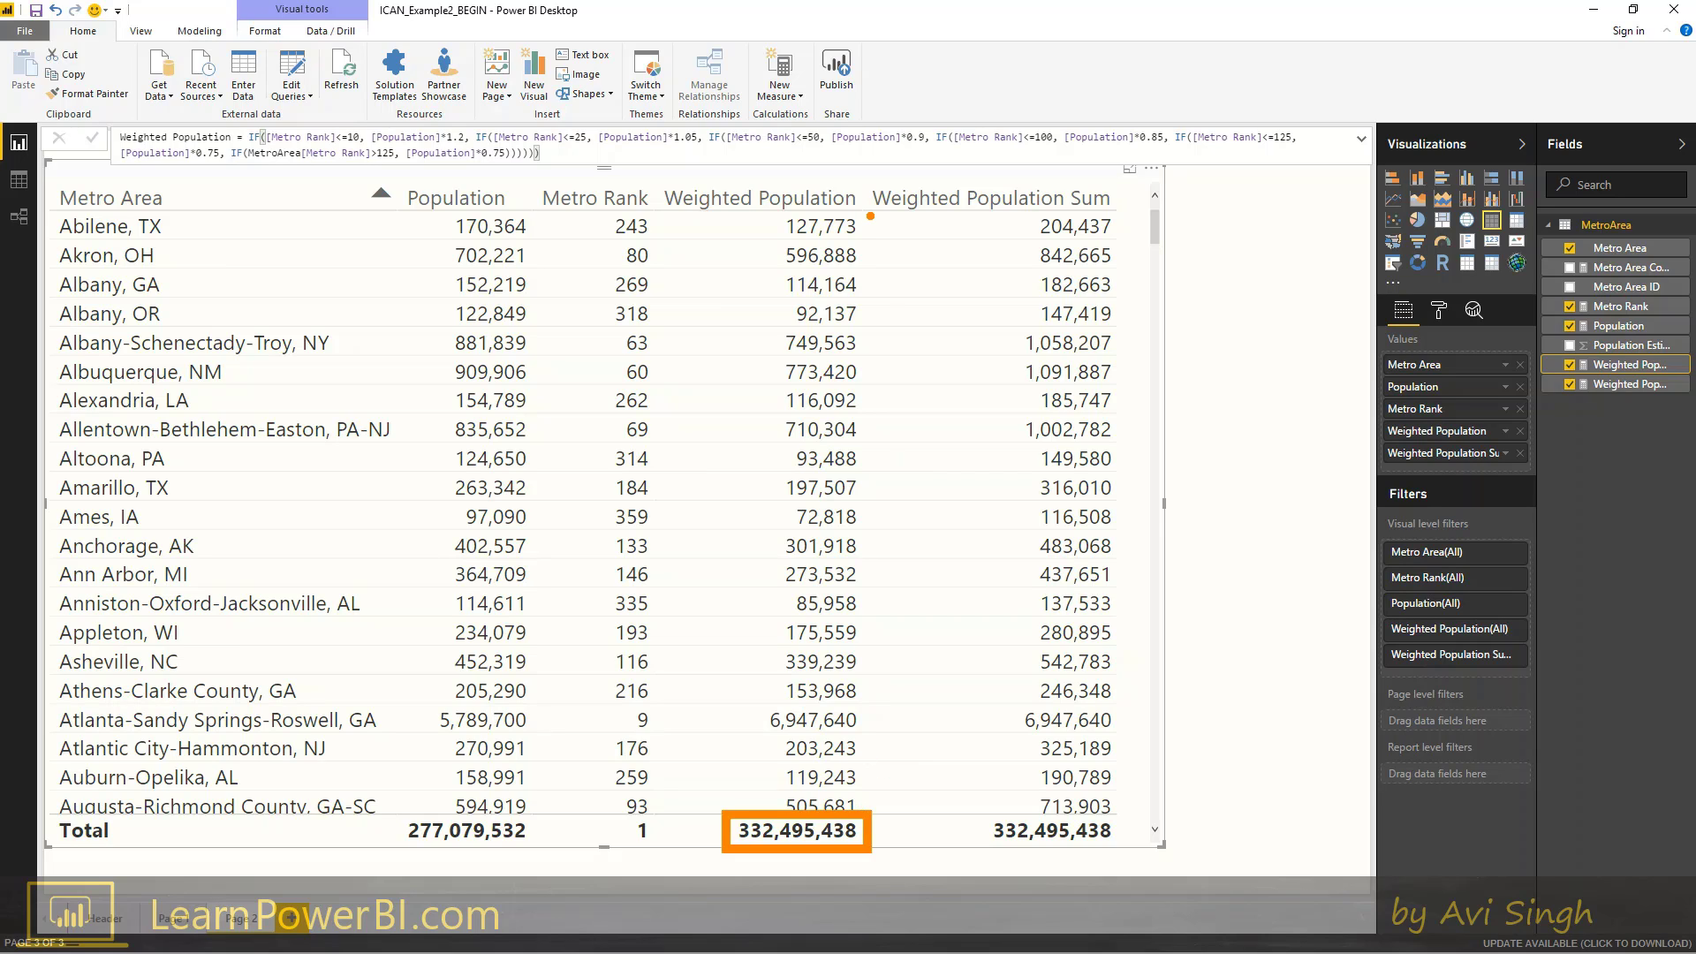
mouse_move(870, 217)
left_mouse_down()
mouse_move(863, 632)
mouse_move(878, 714)
left_mouse_up()
key("ctrl+z")
mouse_move(872, 786)
left_mouse_down()
mouse_move(843, 408)
mouse_move(871, 246)
left_mouse_up()
key("Escape")
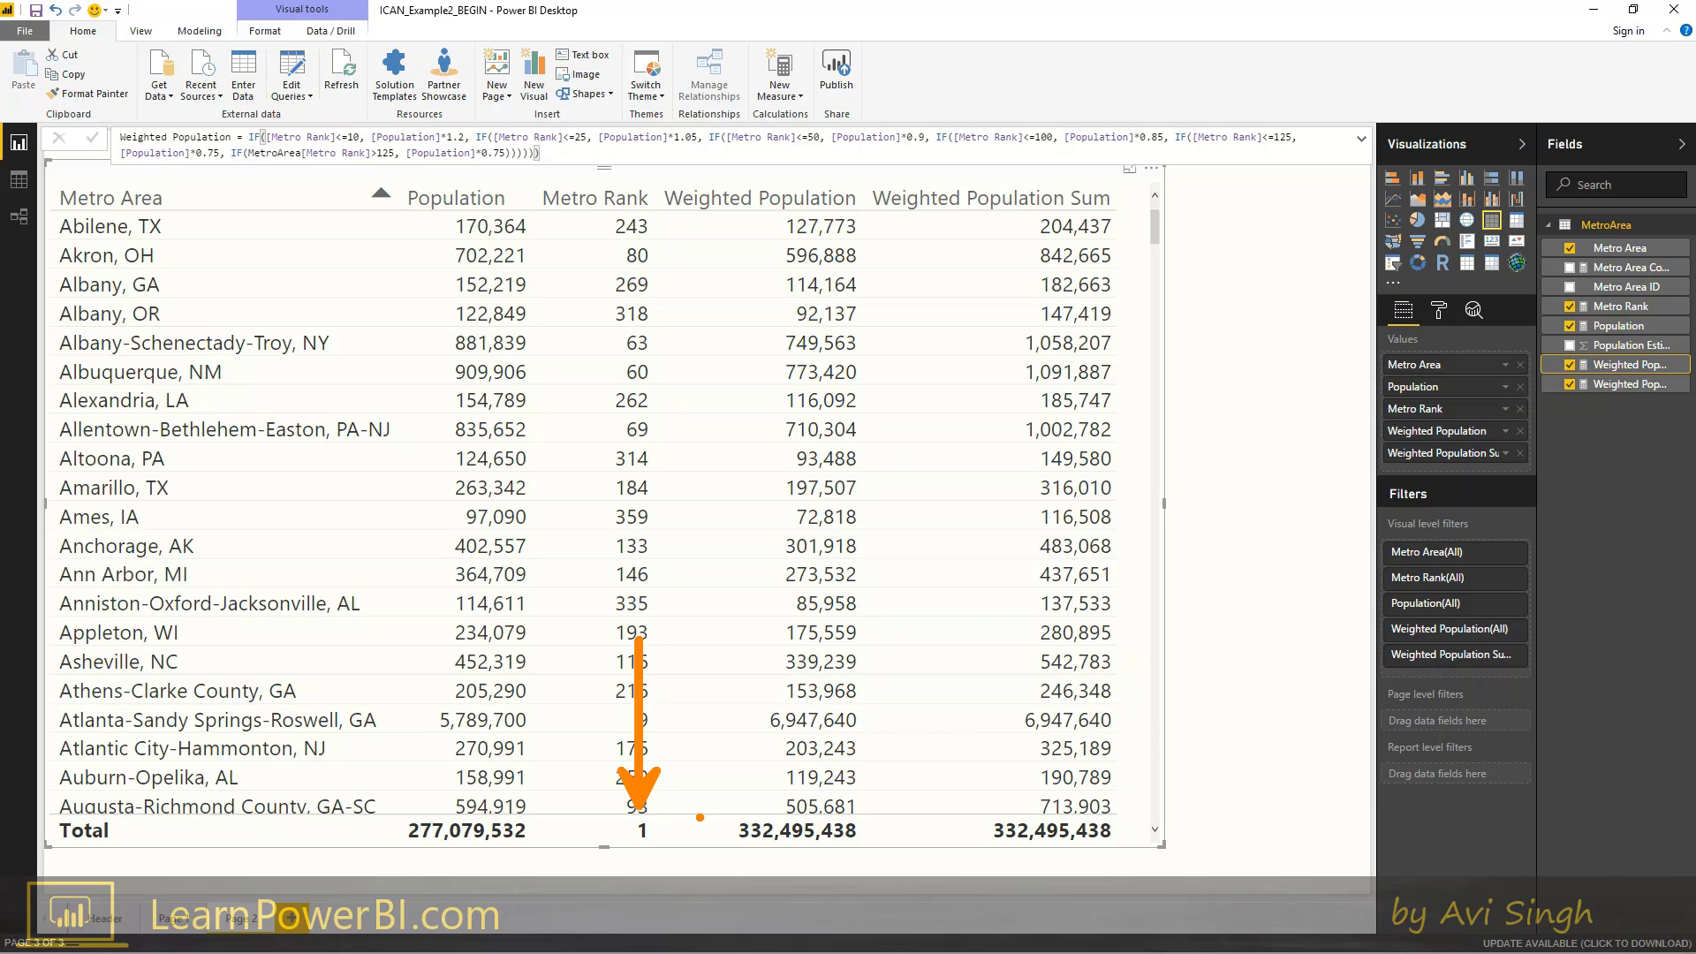
Step: Select the table visual and examine the SUMX formula of the Weighted Population Sum measure
left_click(1191, 778)
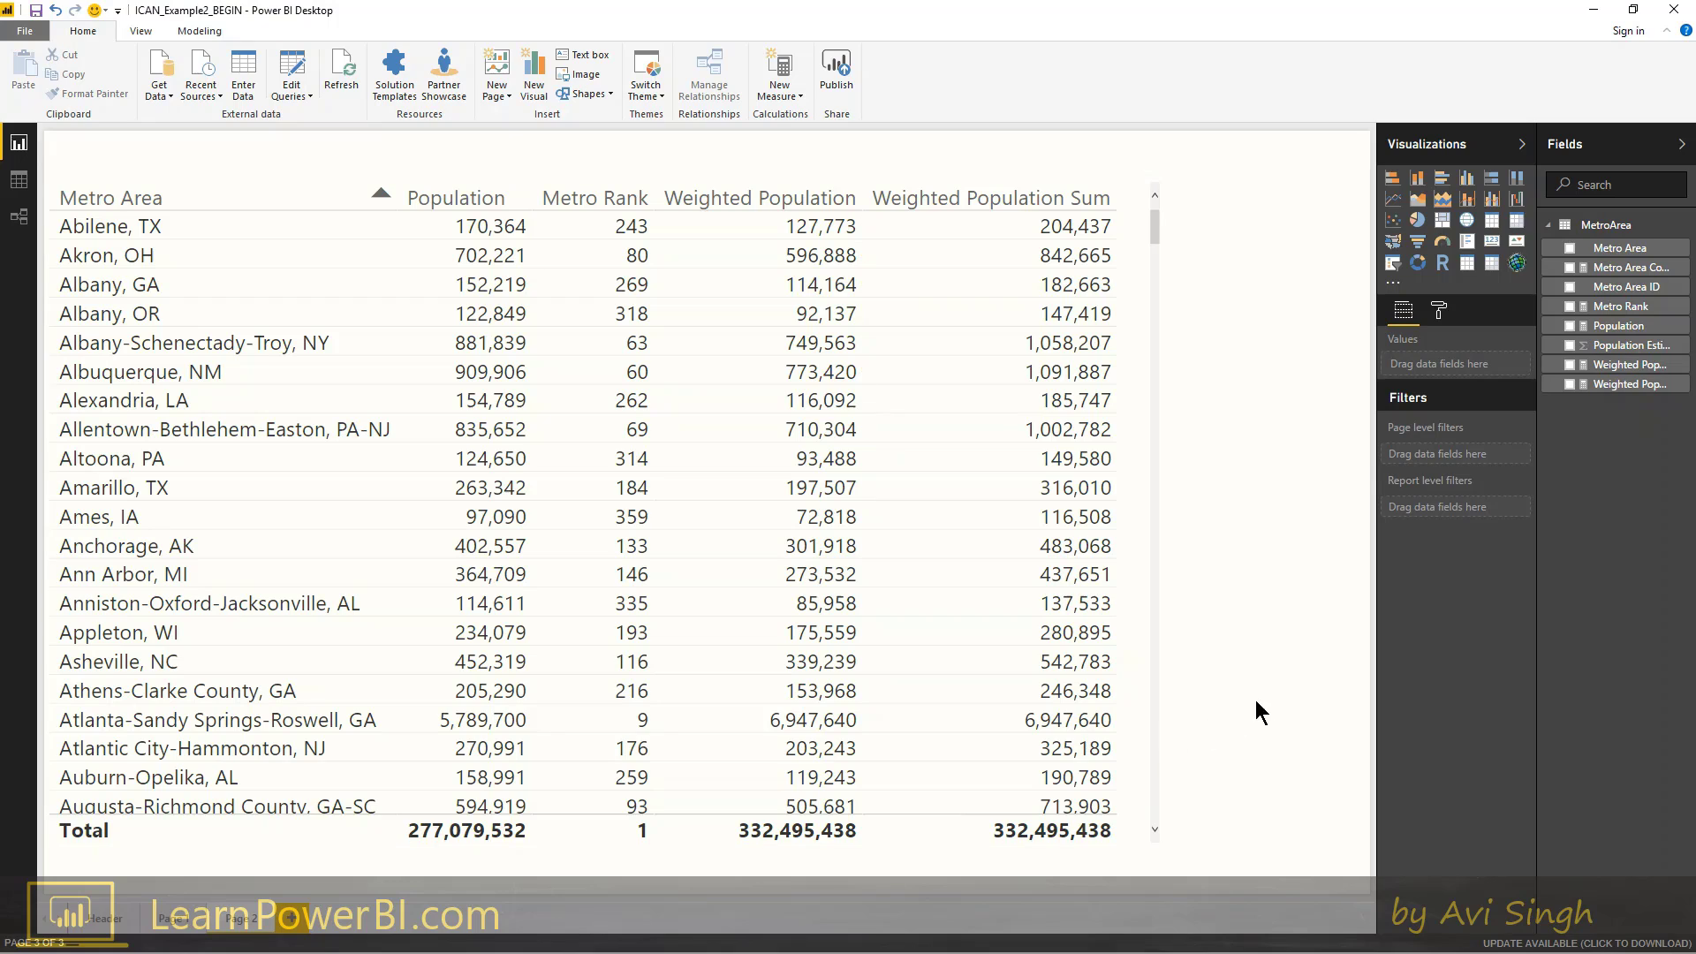
left_click(984, 168)
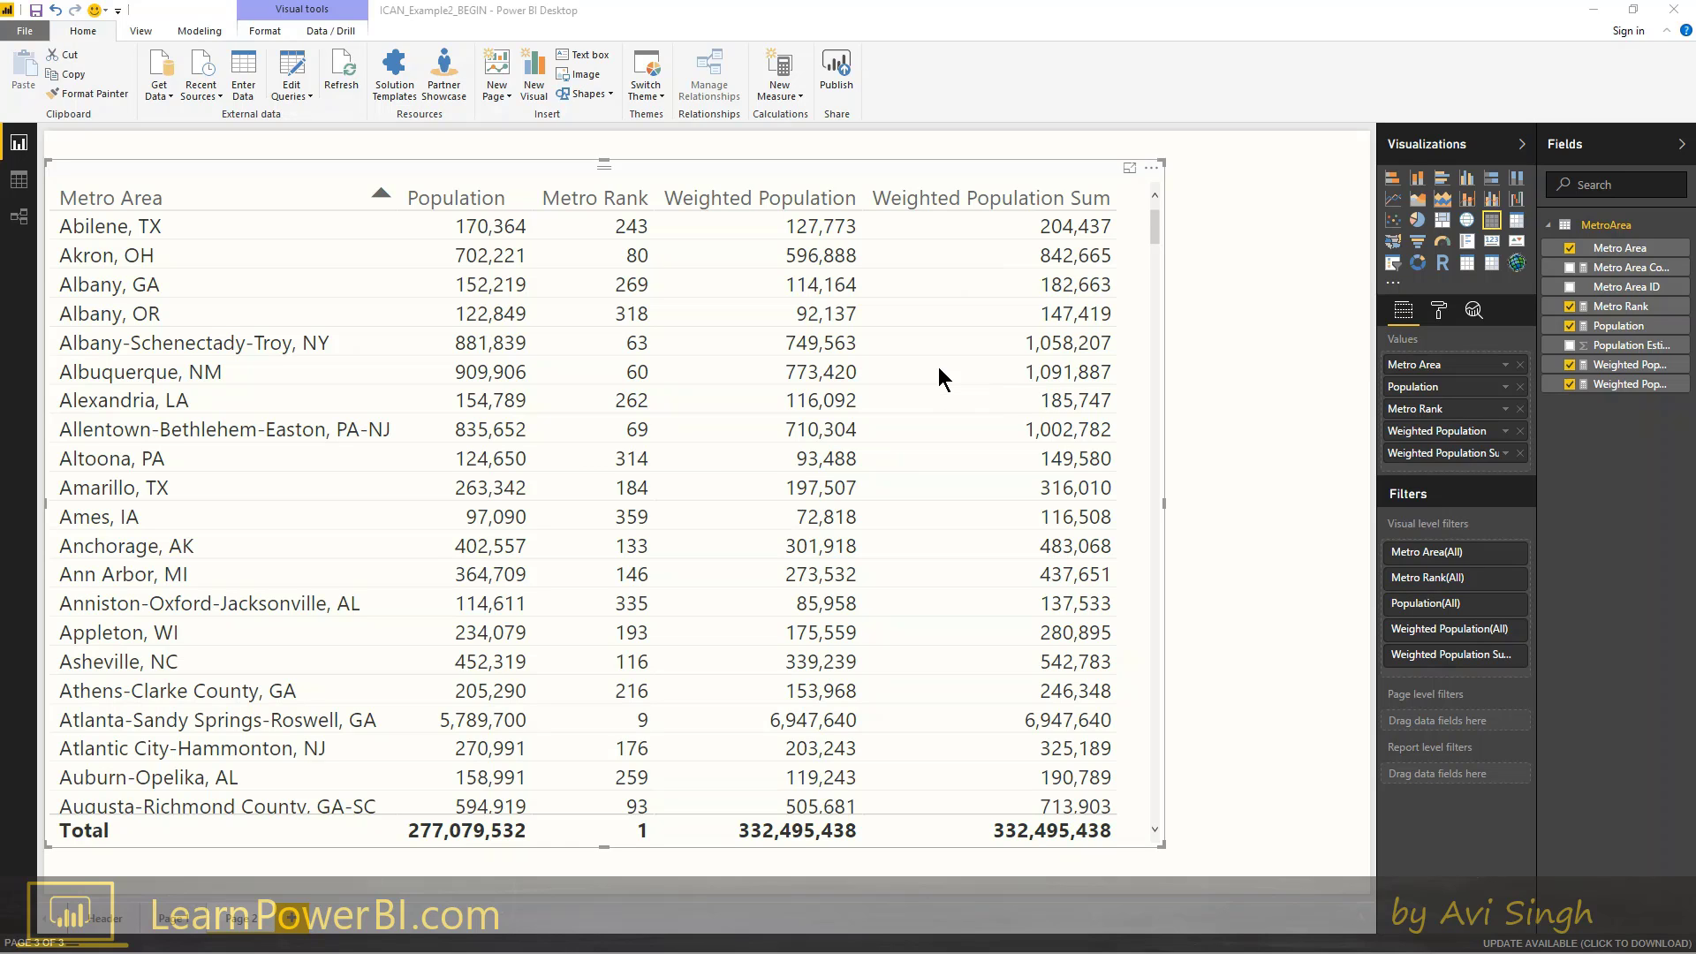
key("alt+Tab")
key("alt+Tab")
left_click(1630, 385)
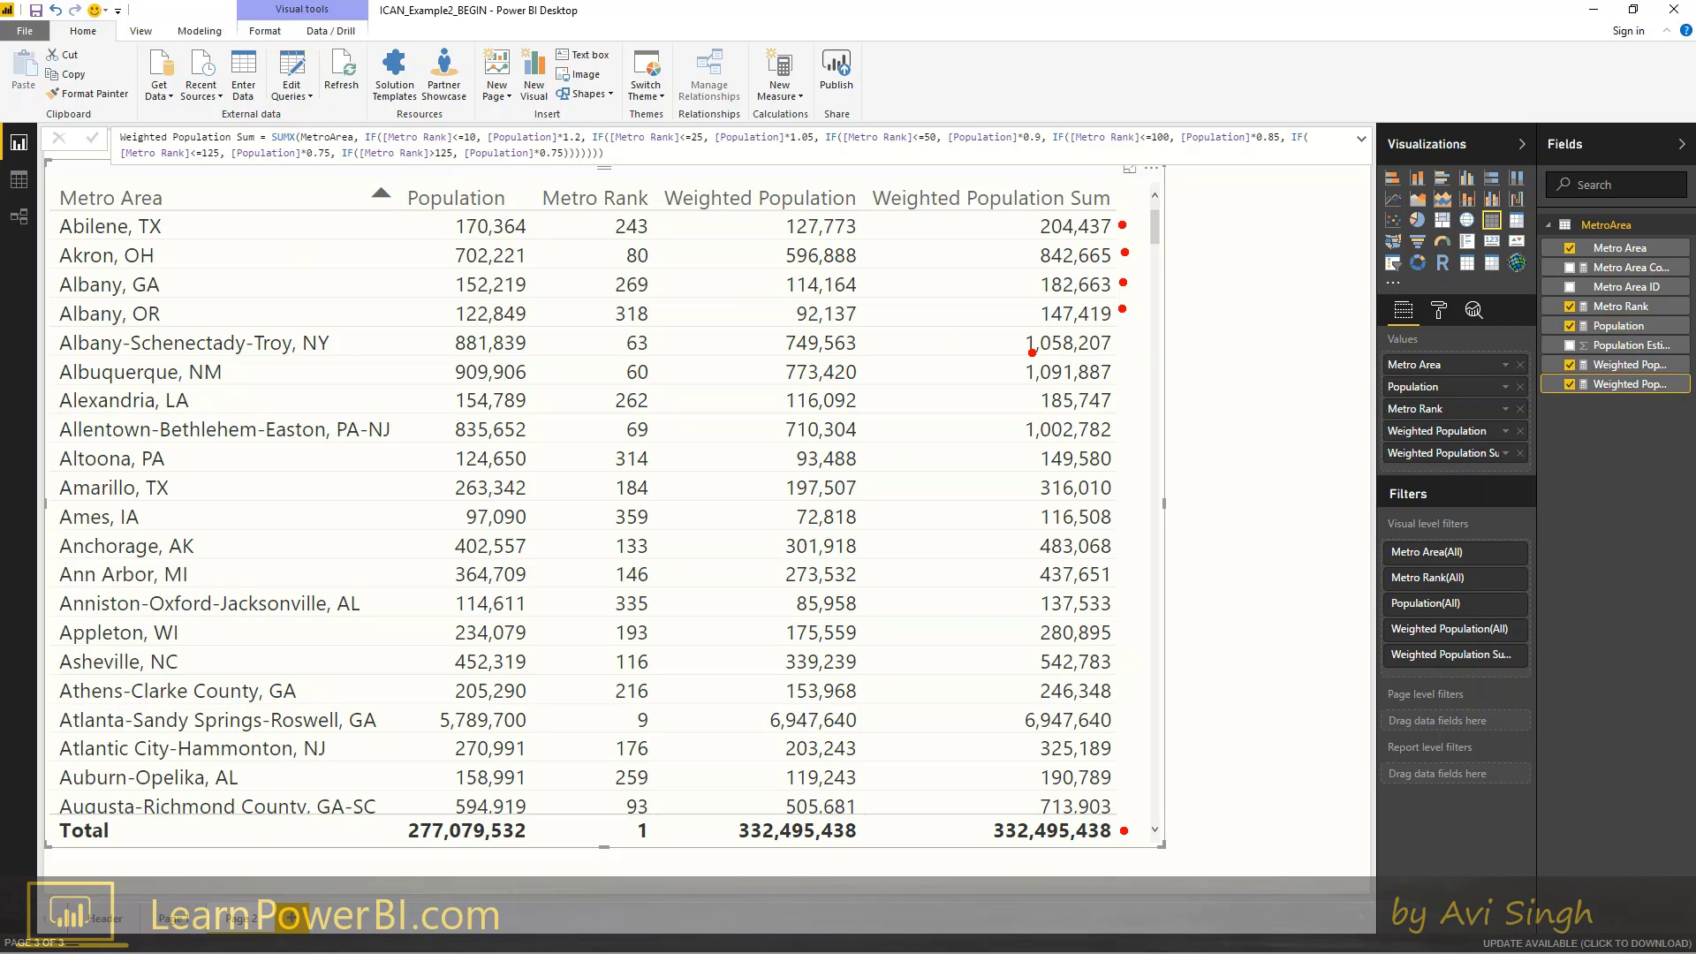
key("Escape")
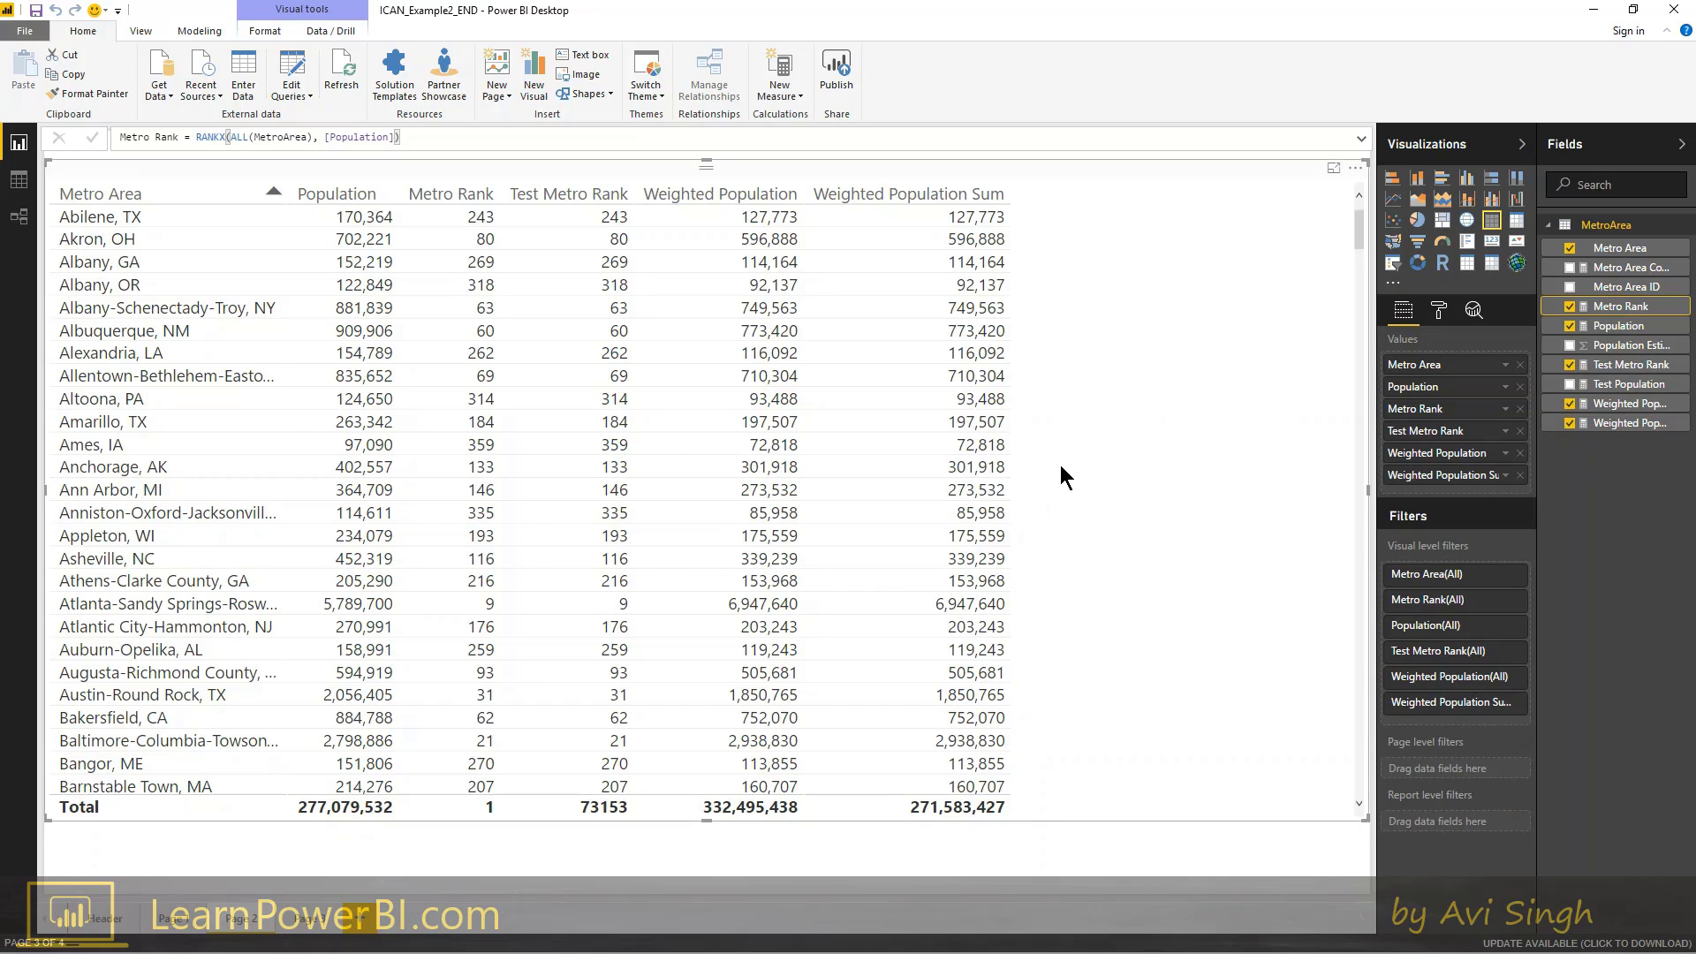
Step: Compare the SWITCH formula of Weighted Population with the SUMX formula of Weighted Population Sum in ICAN_Example2_END
left_click(1618, 404)
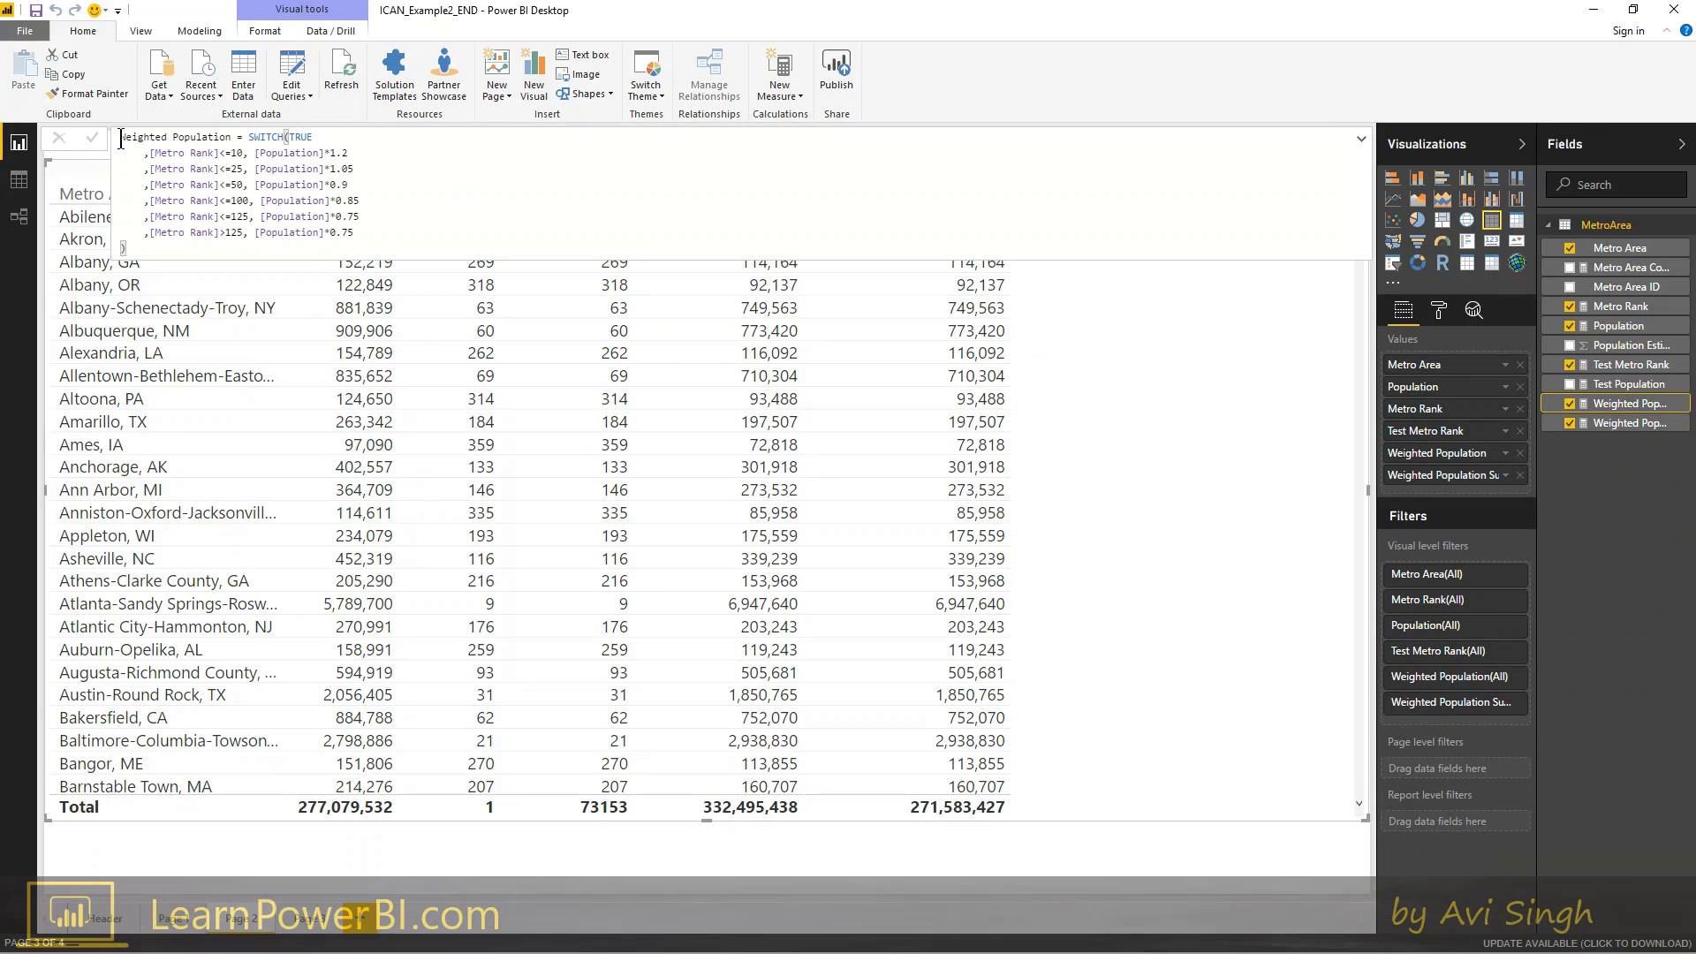
left_click_drag(120, 141, 174, 251)
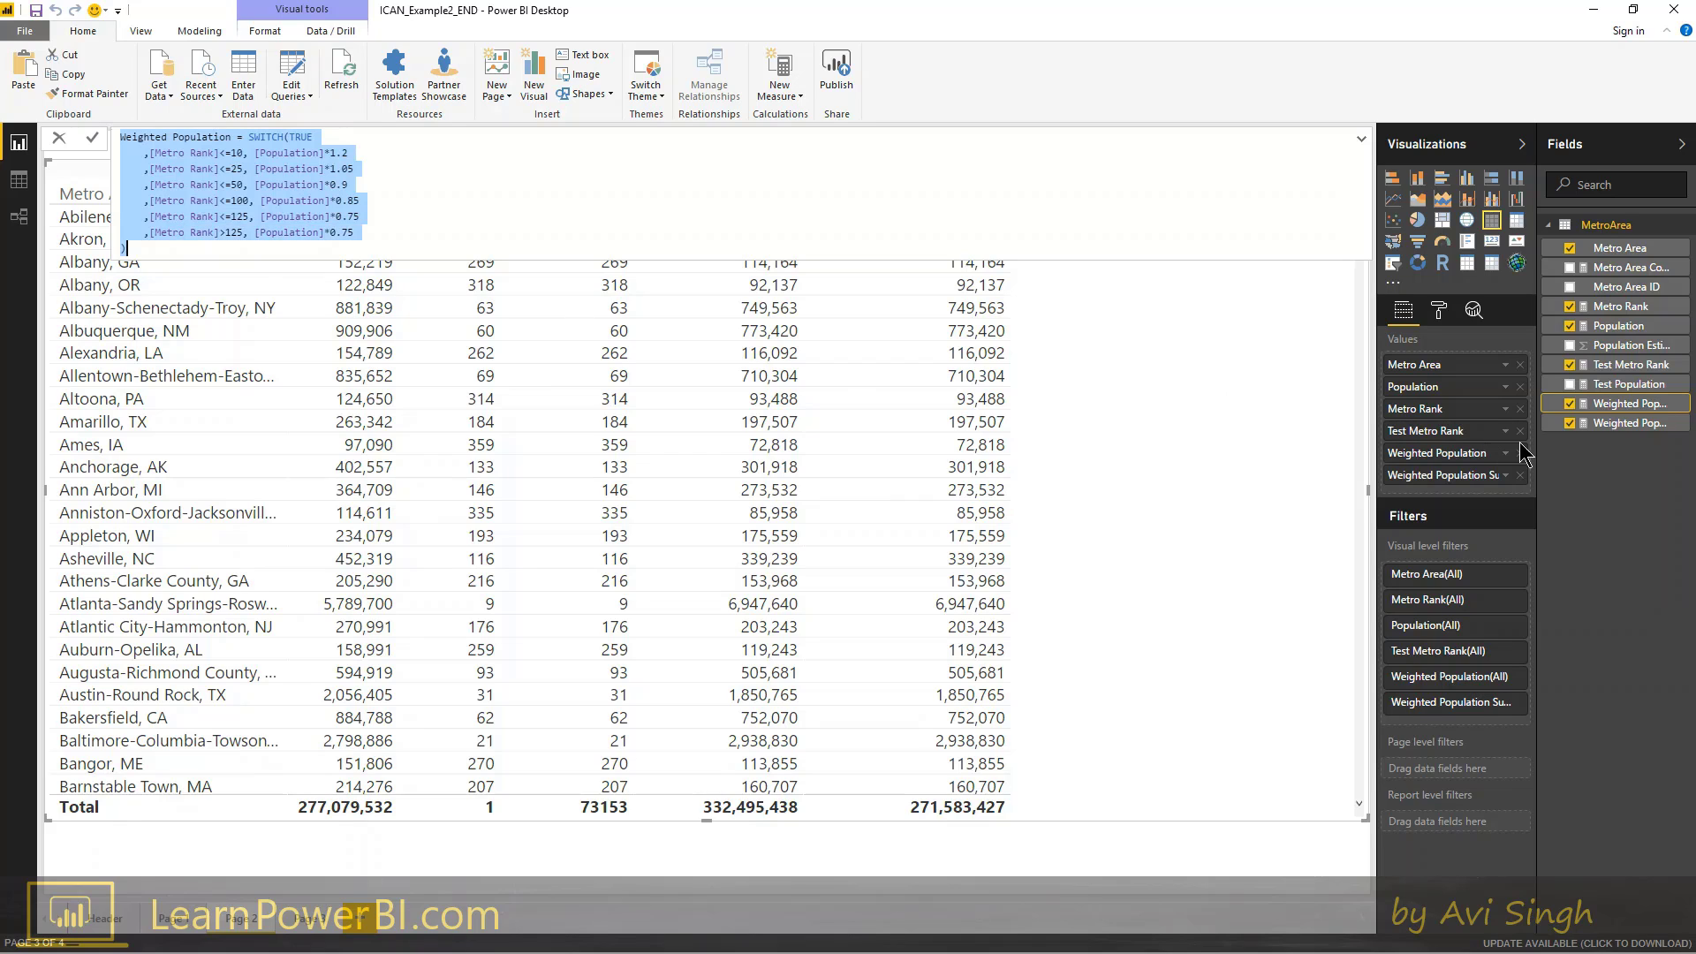
left_click(468, 281)
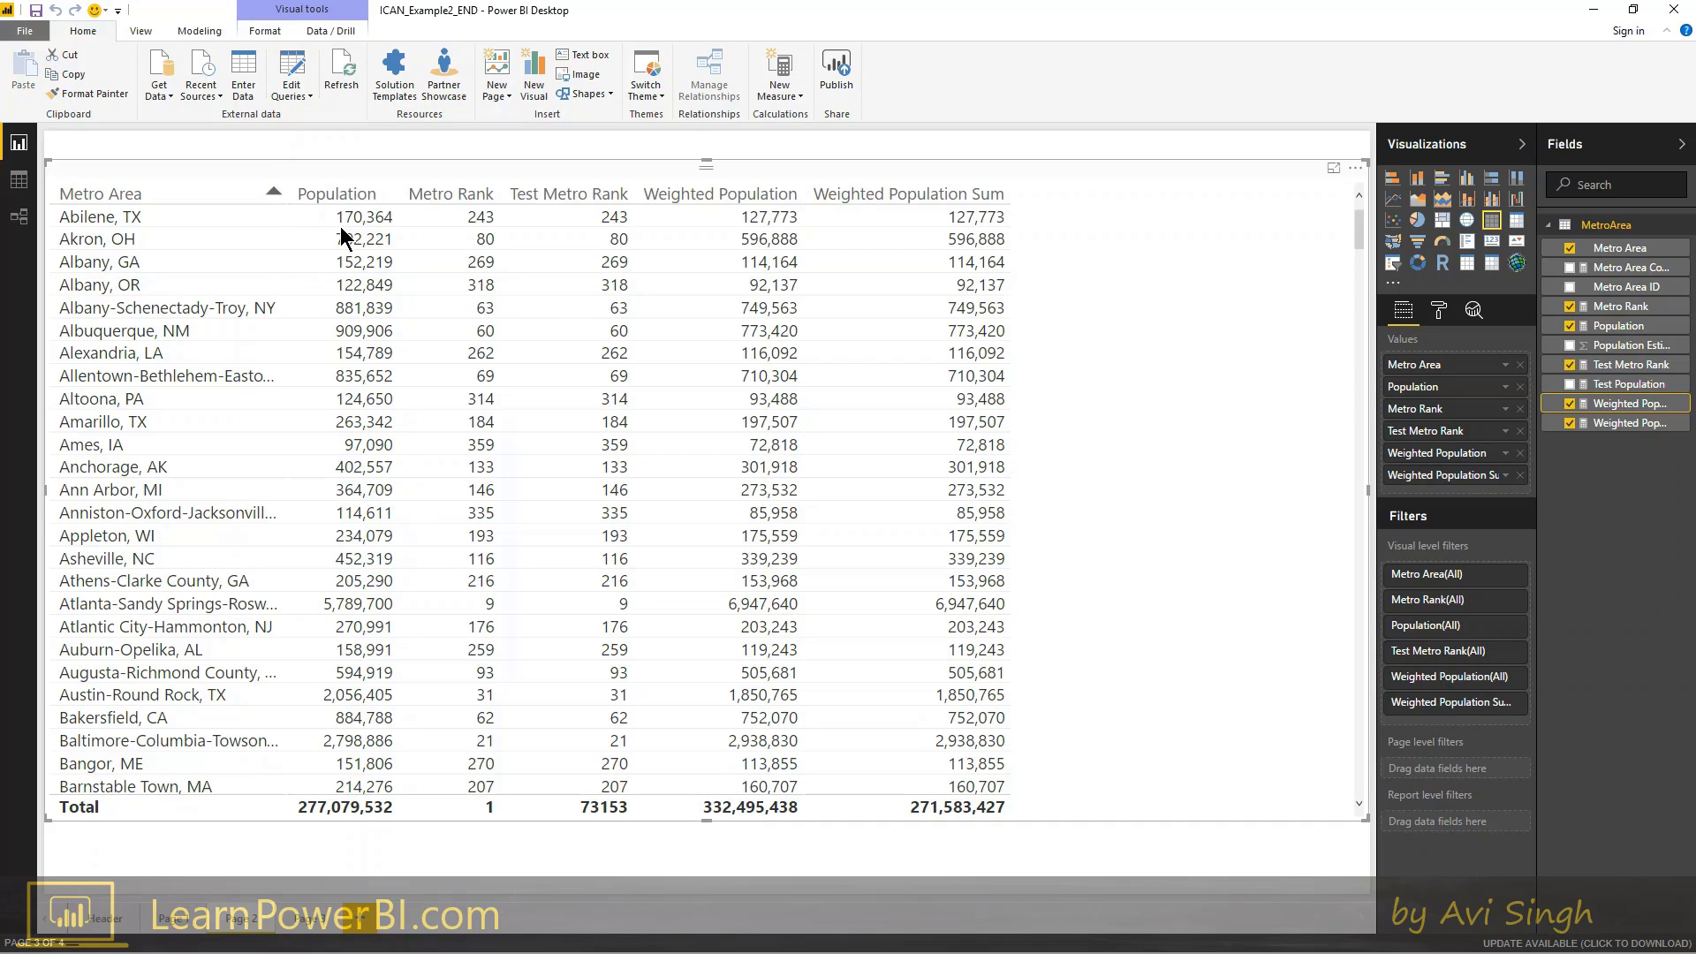
left_click(1630, 425)
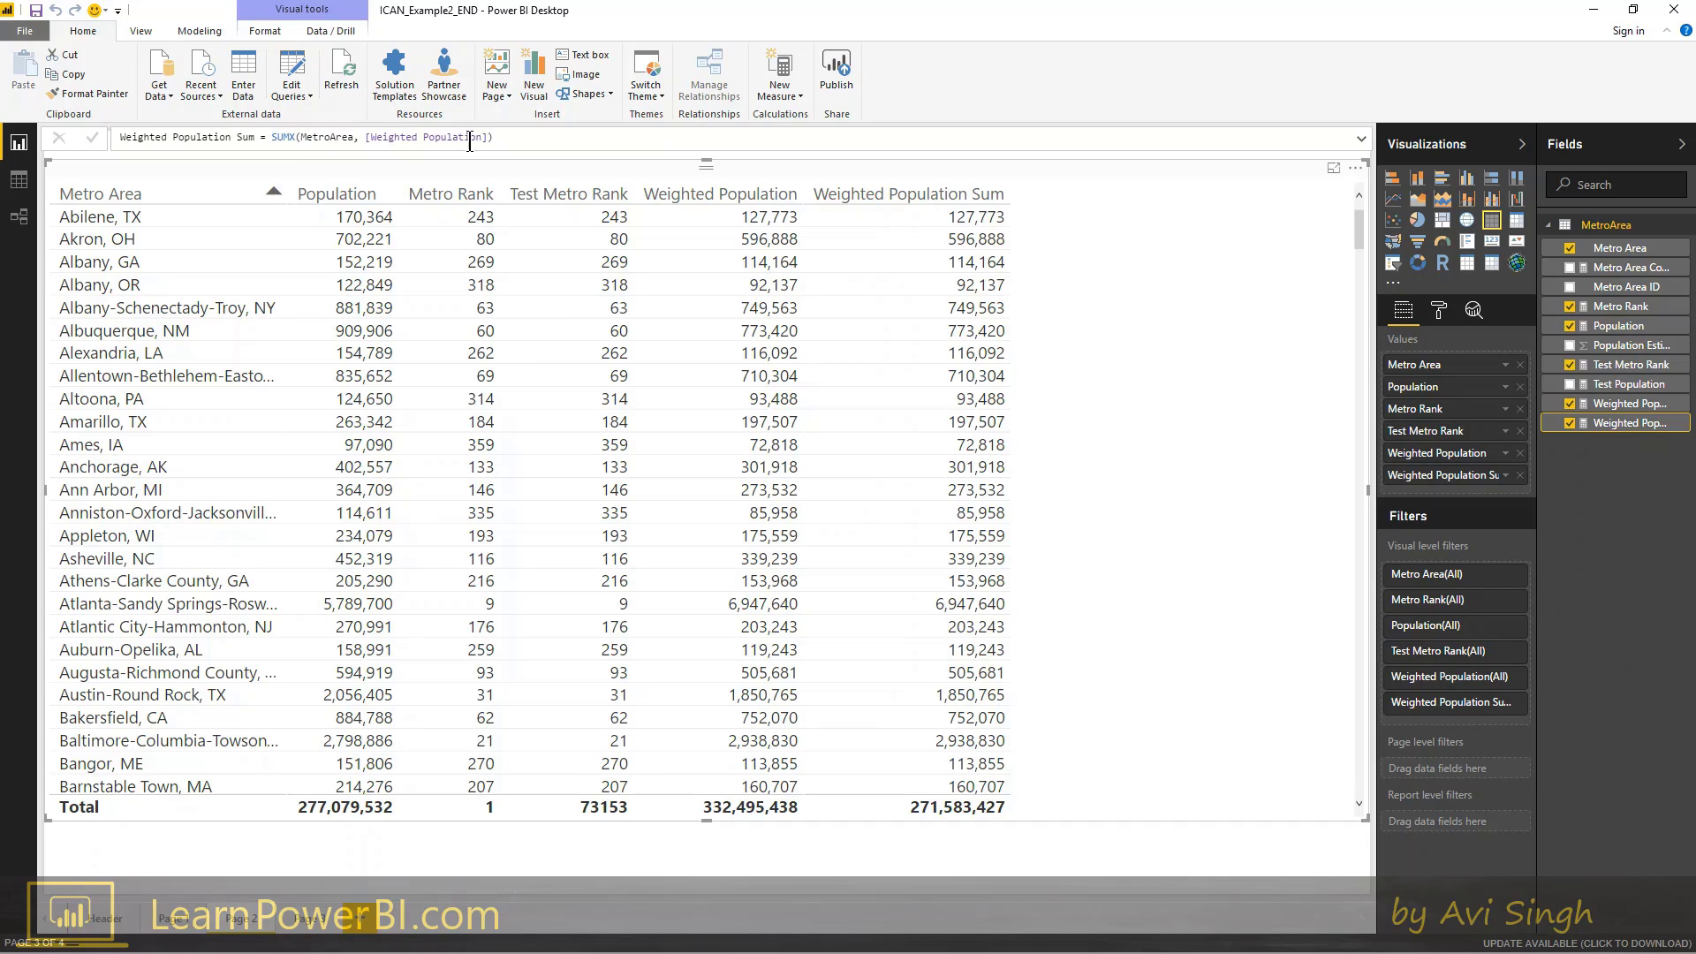
left_click(1629, 402)
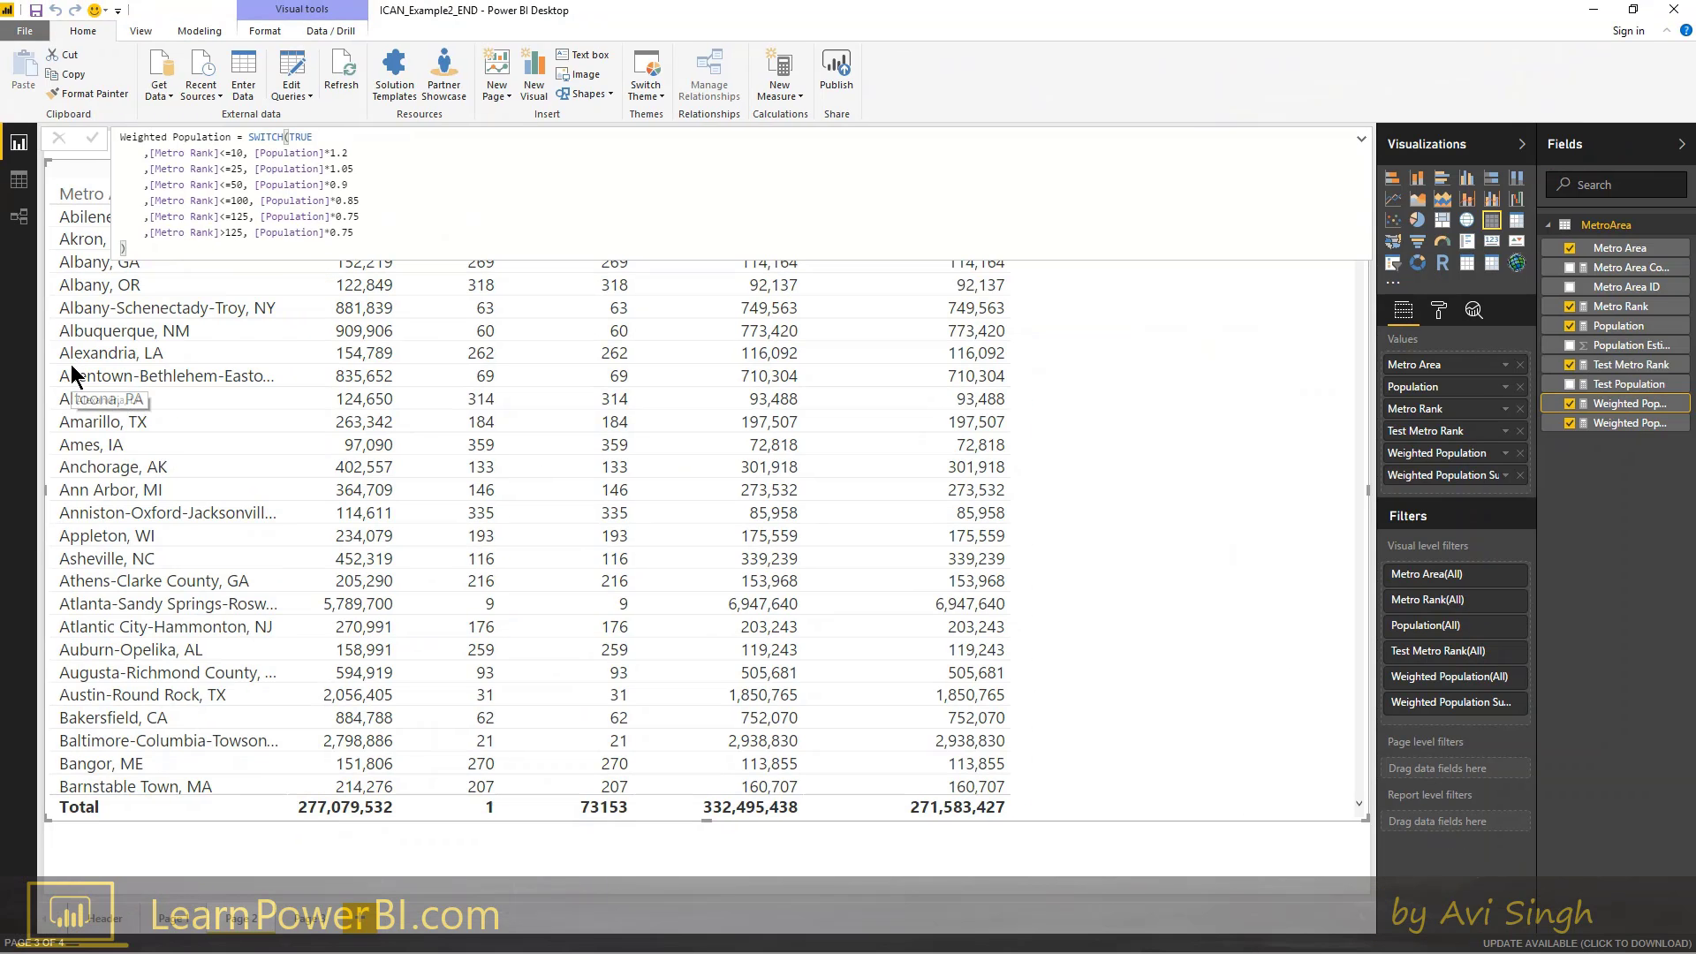
left_click(313, 922)
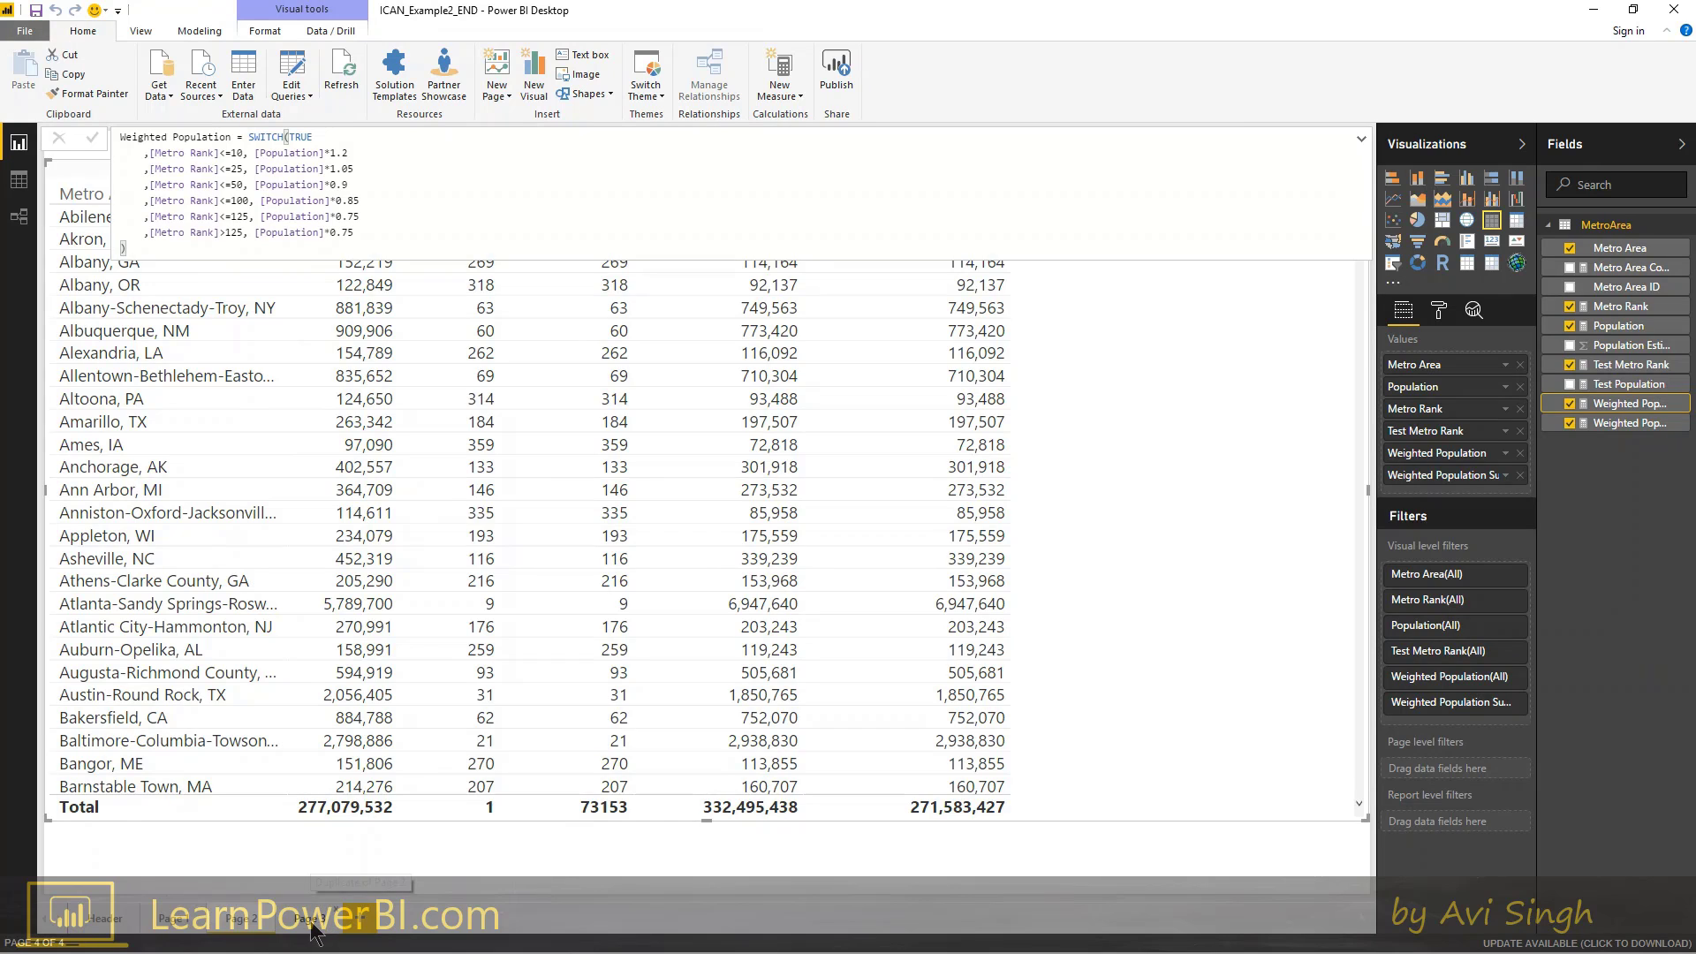
left_click(1084, 410)
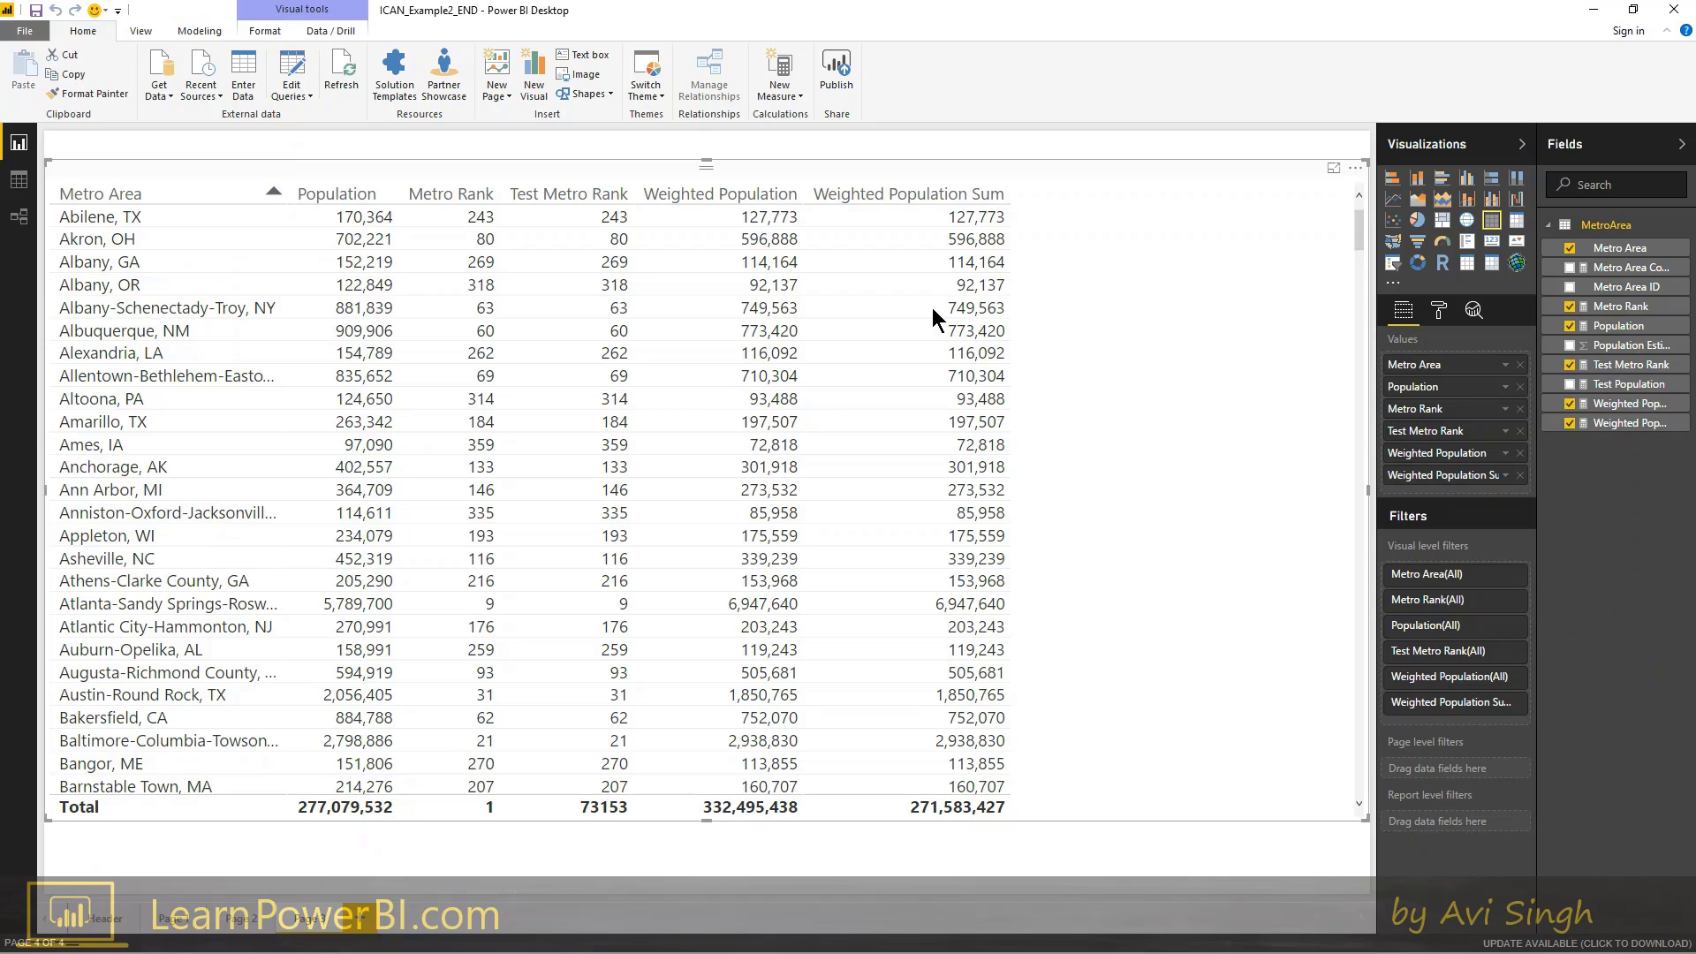
Step: Remove Test Metro Rank from the table values and insert Test Population directly after Population
left_click(1519, 430)
left_click(1625, 384)
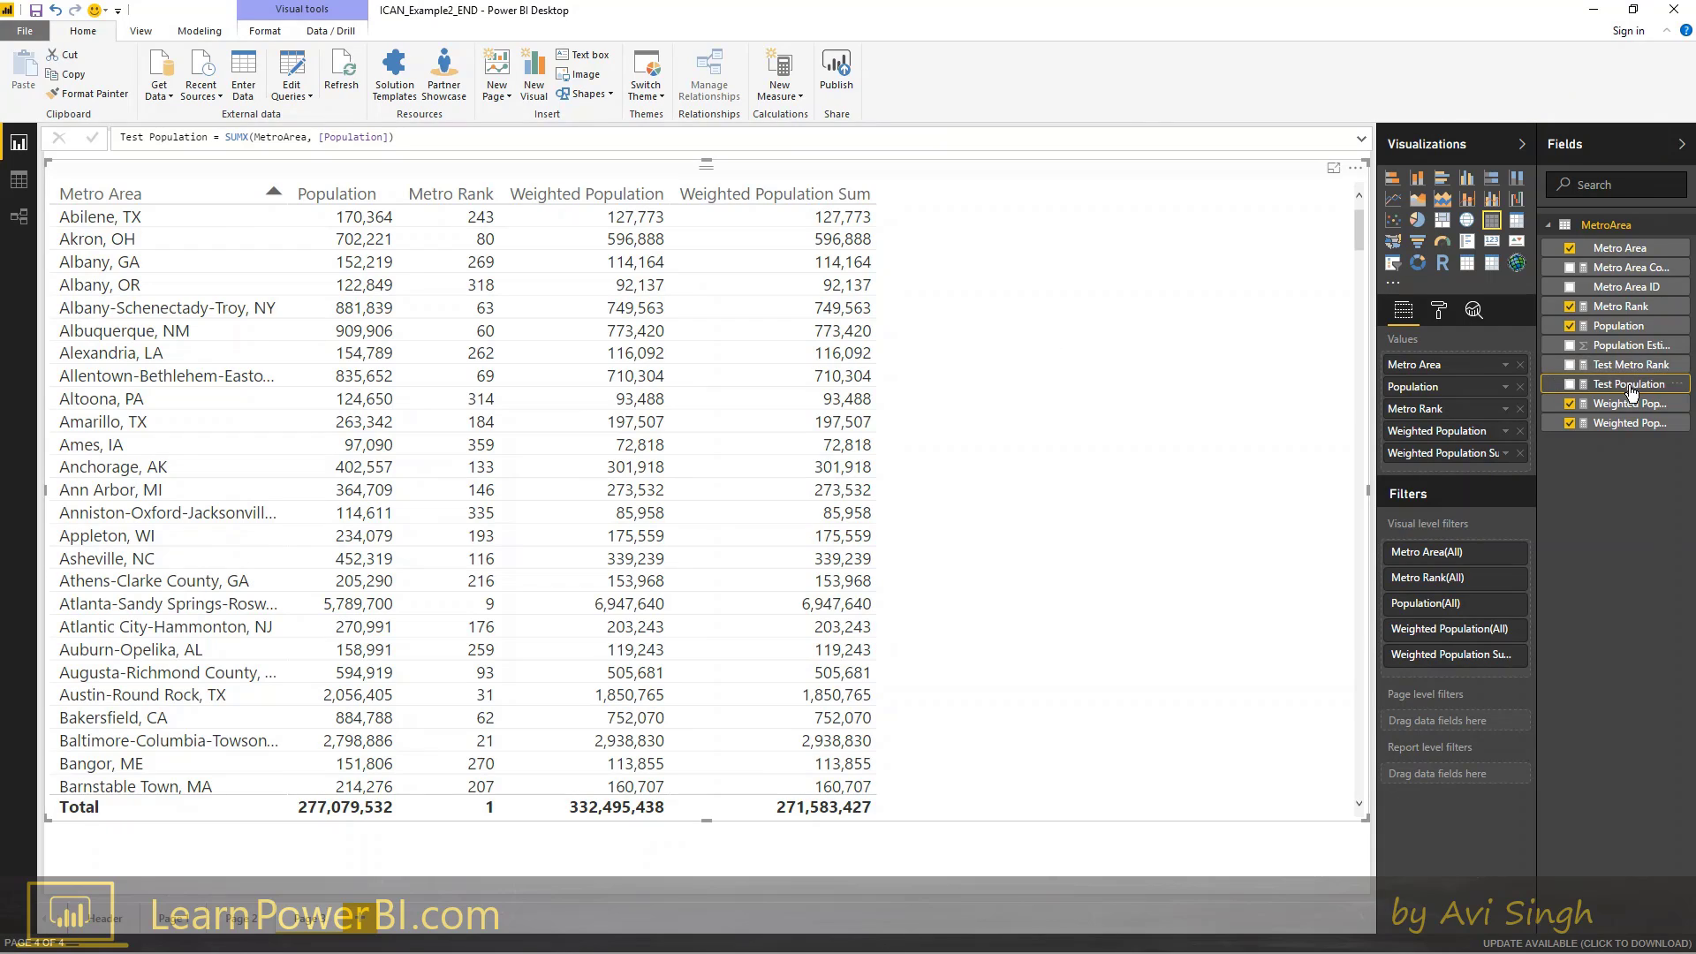
left_click_drag(1631, 393, 1466, 397)
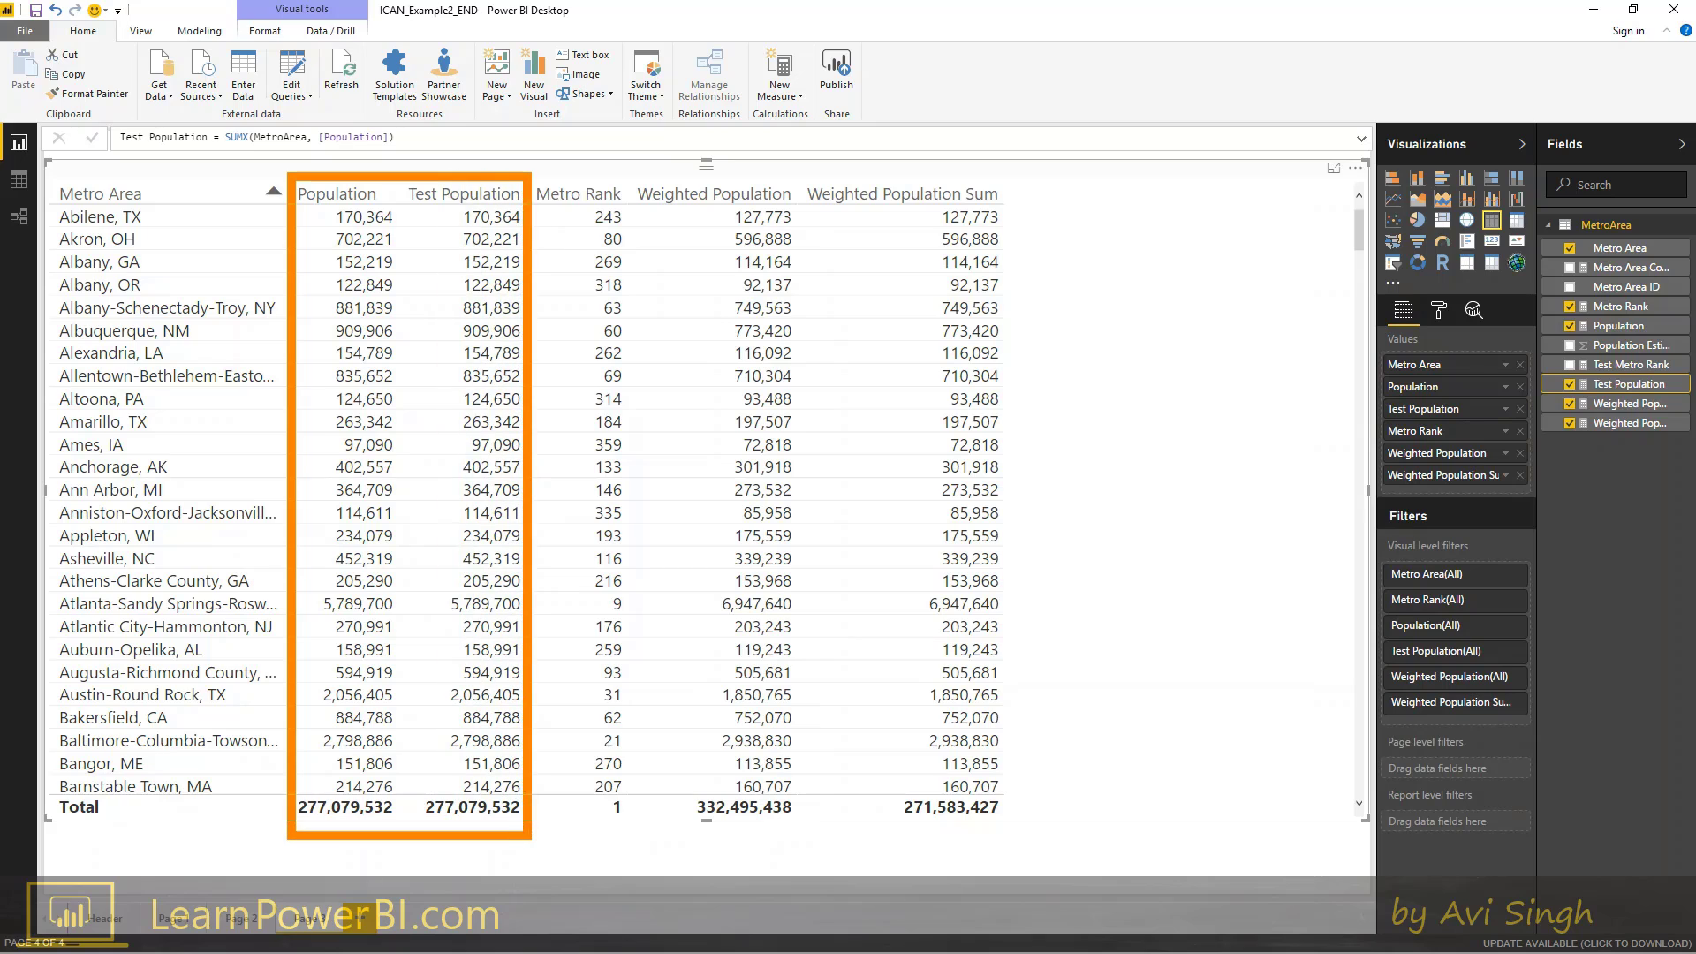
Step: Check the Weighted Population and Test Metro Rank formulas, and place Test Metro Rank directly after Metro Rank in the table
left_click(1583, 406)
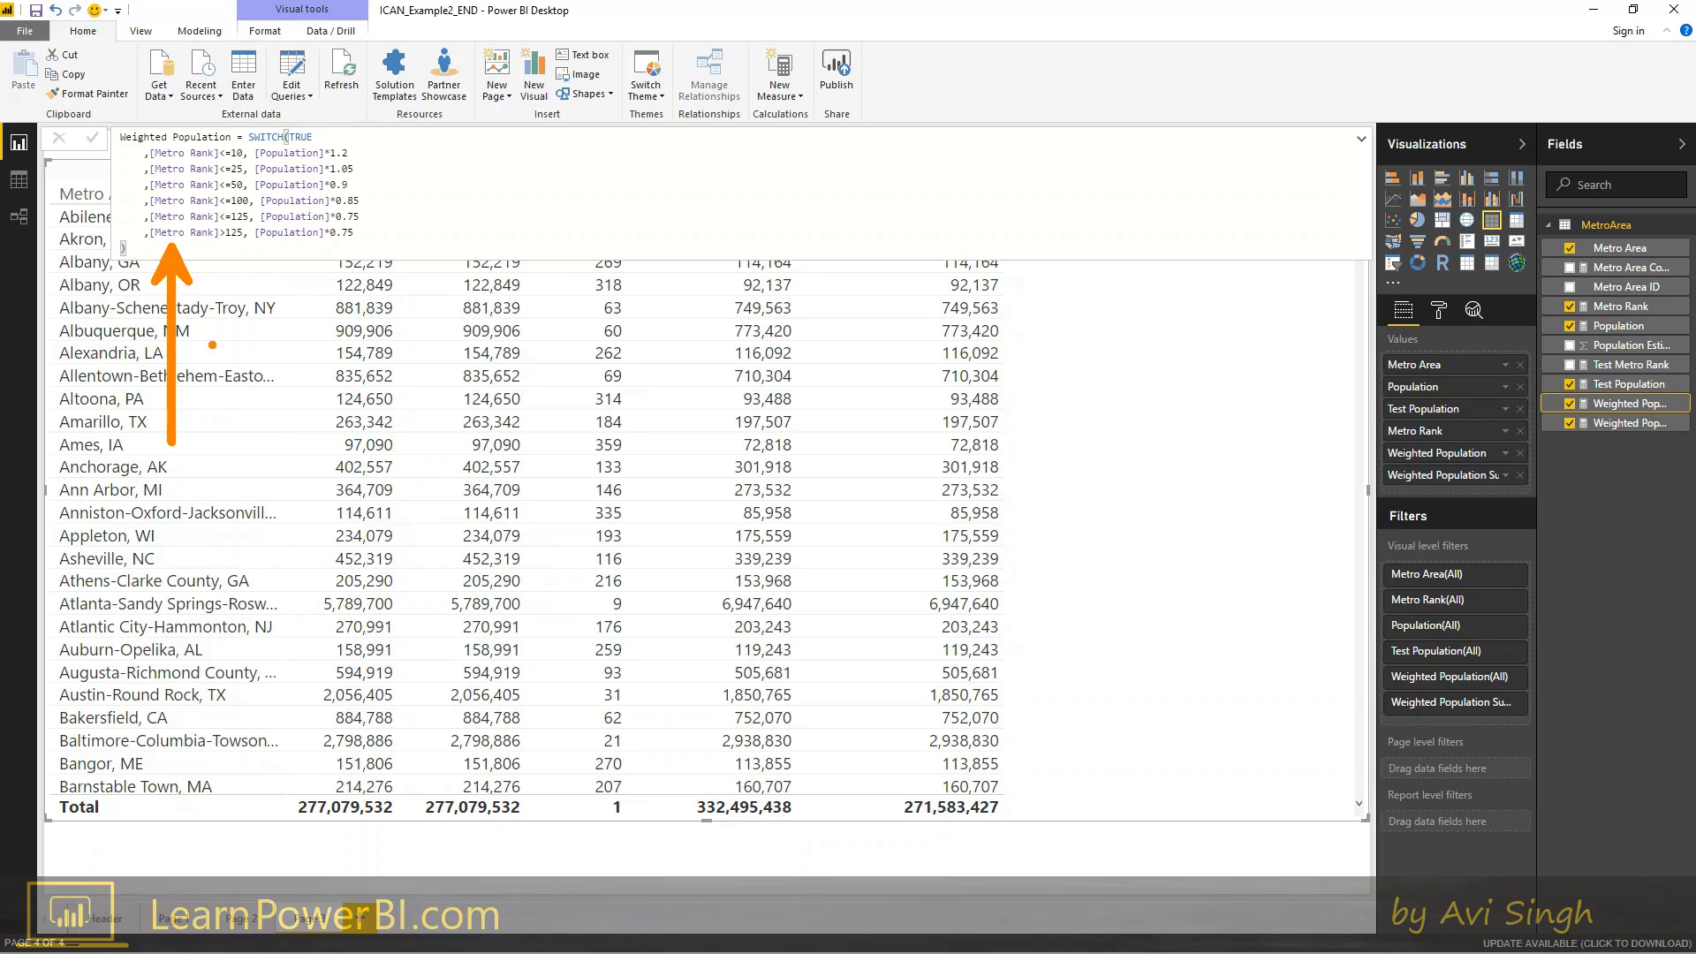
left_click(1641, 366)
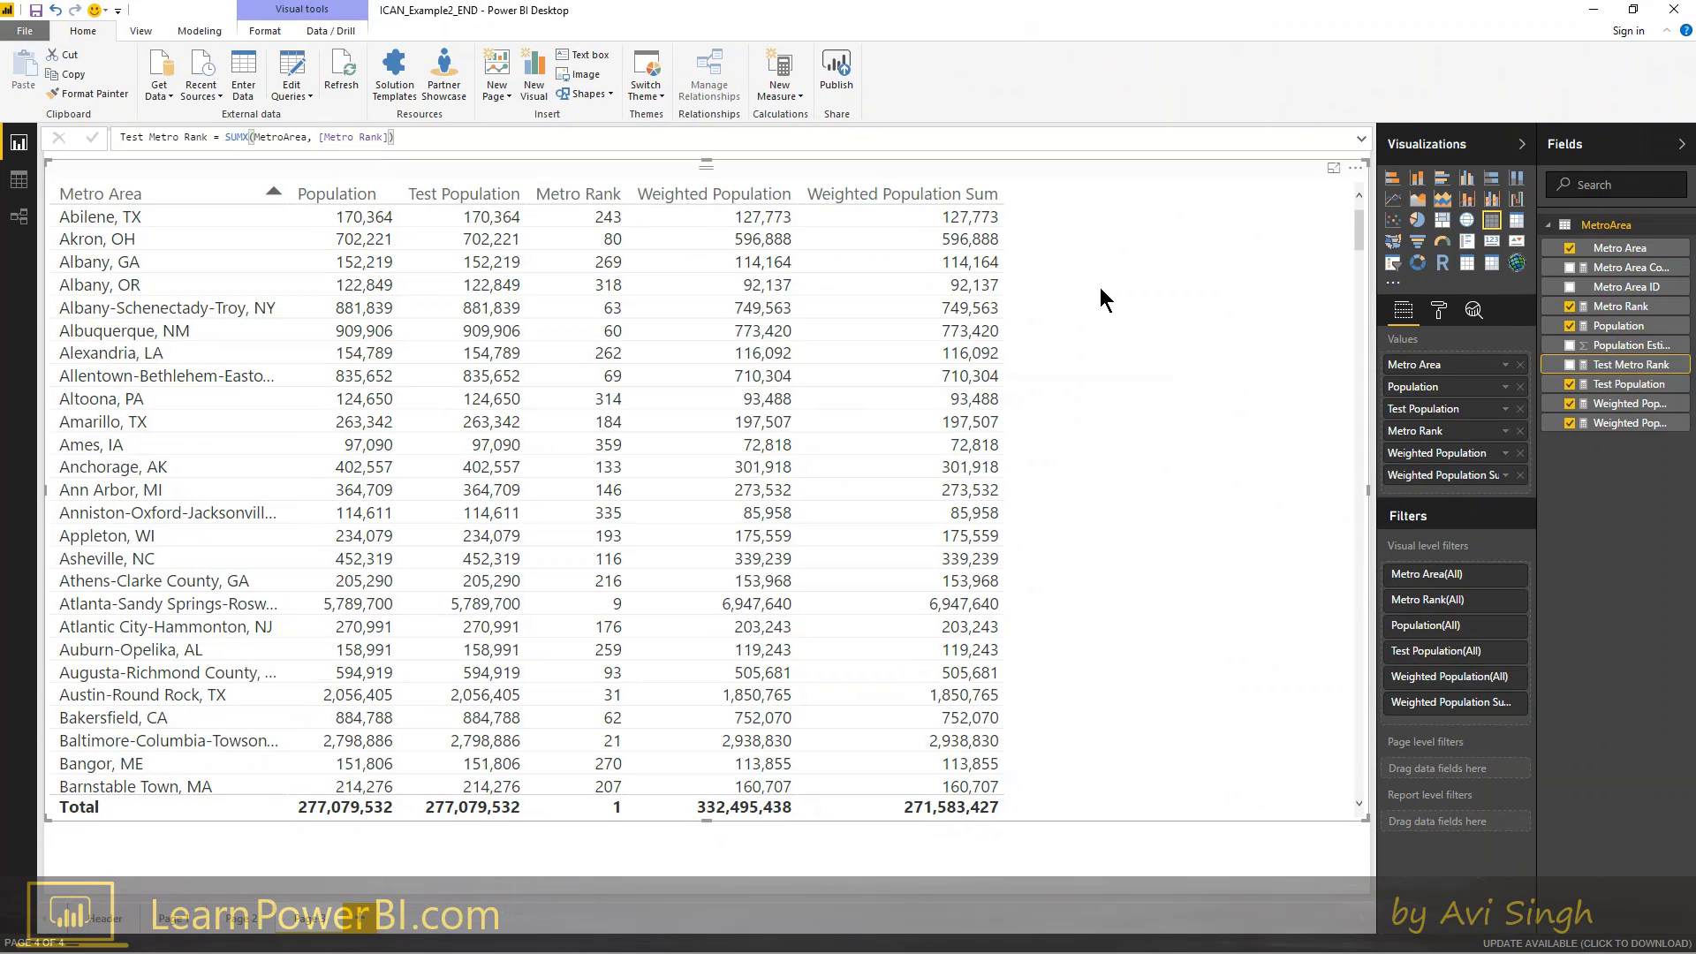
left_click_drag(1625, 365, 1510, 446)
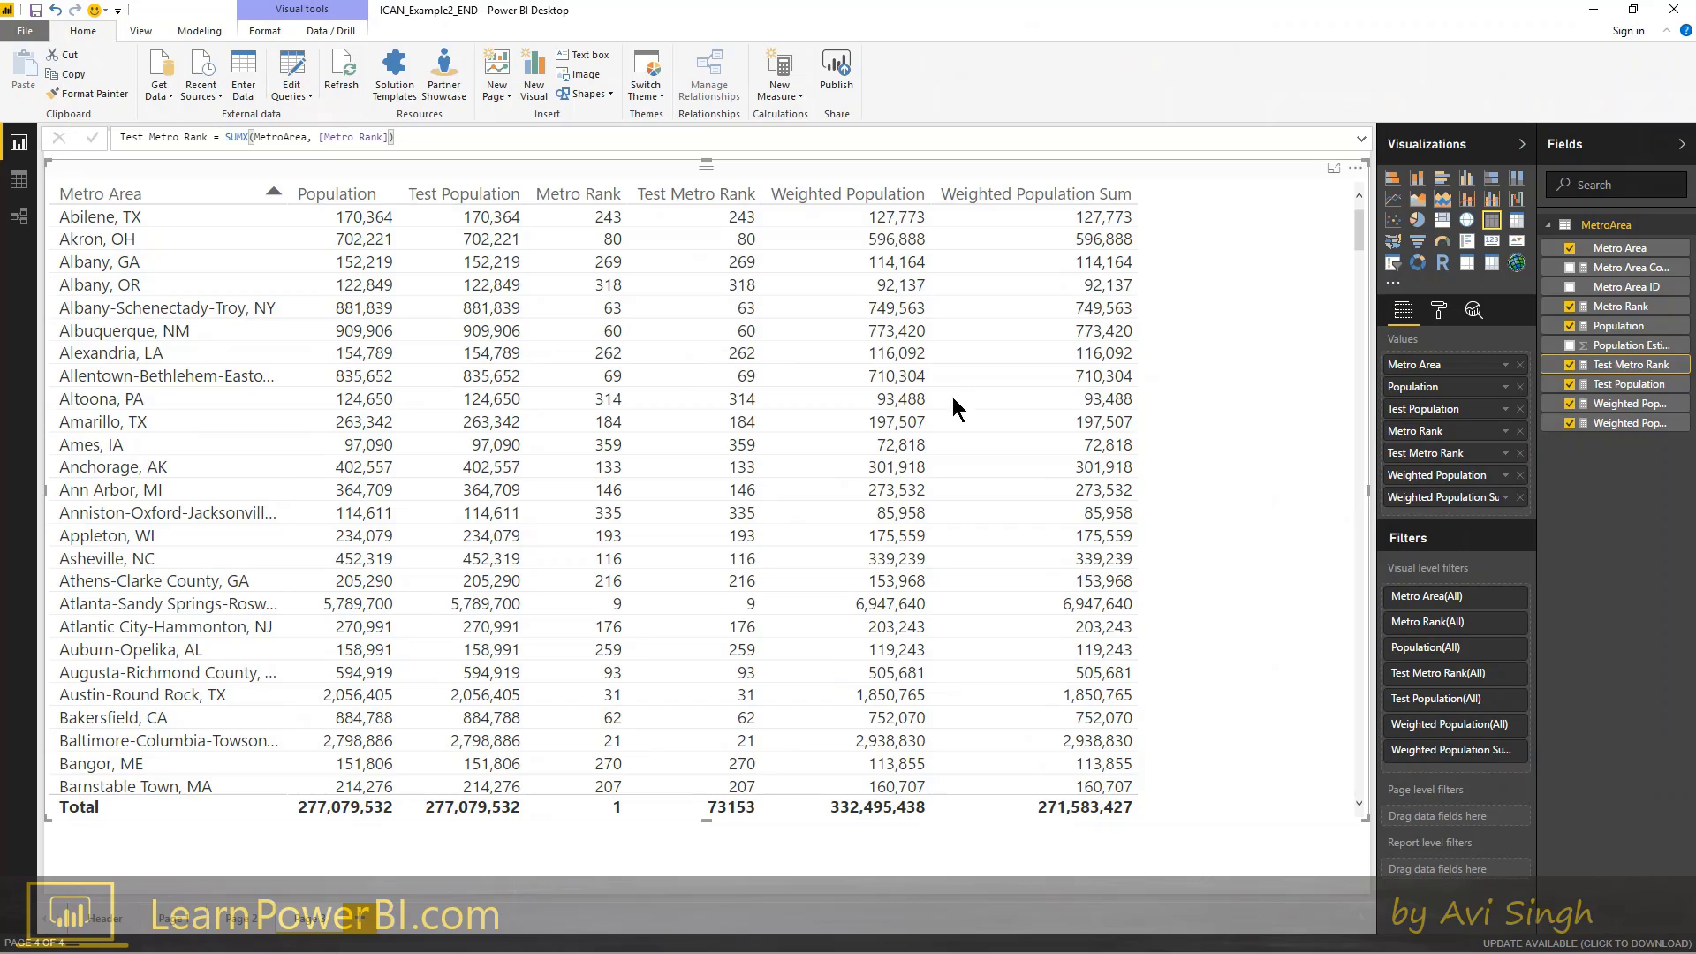
left_click(1569, 365)
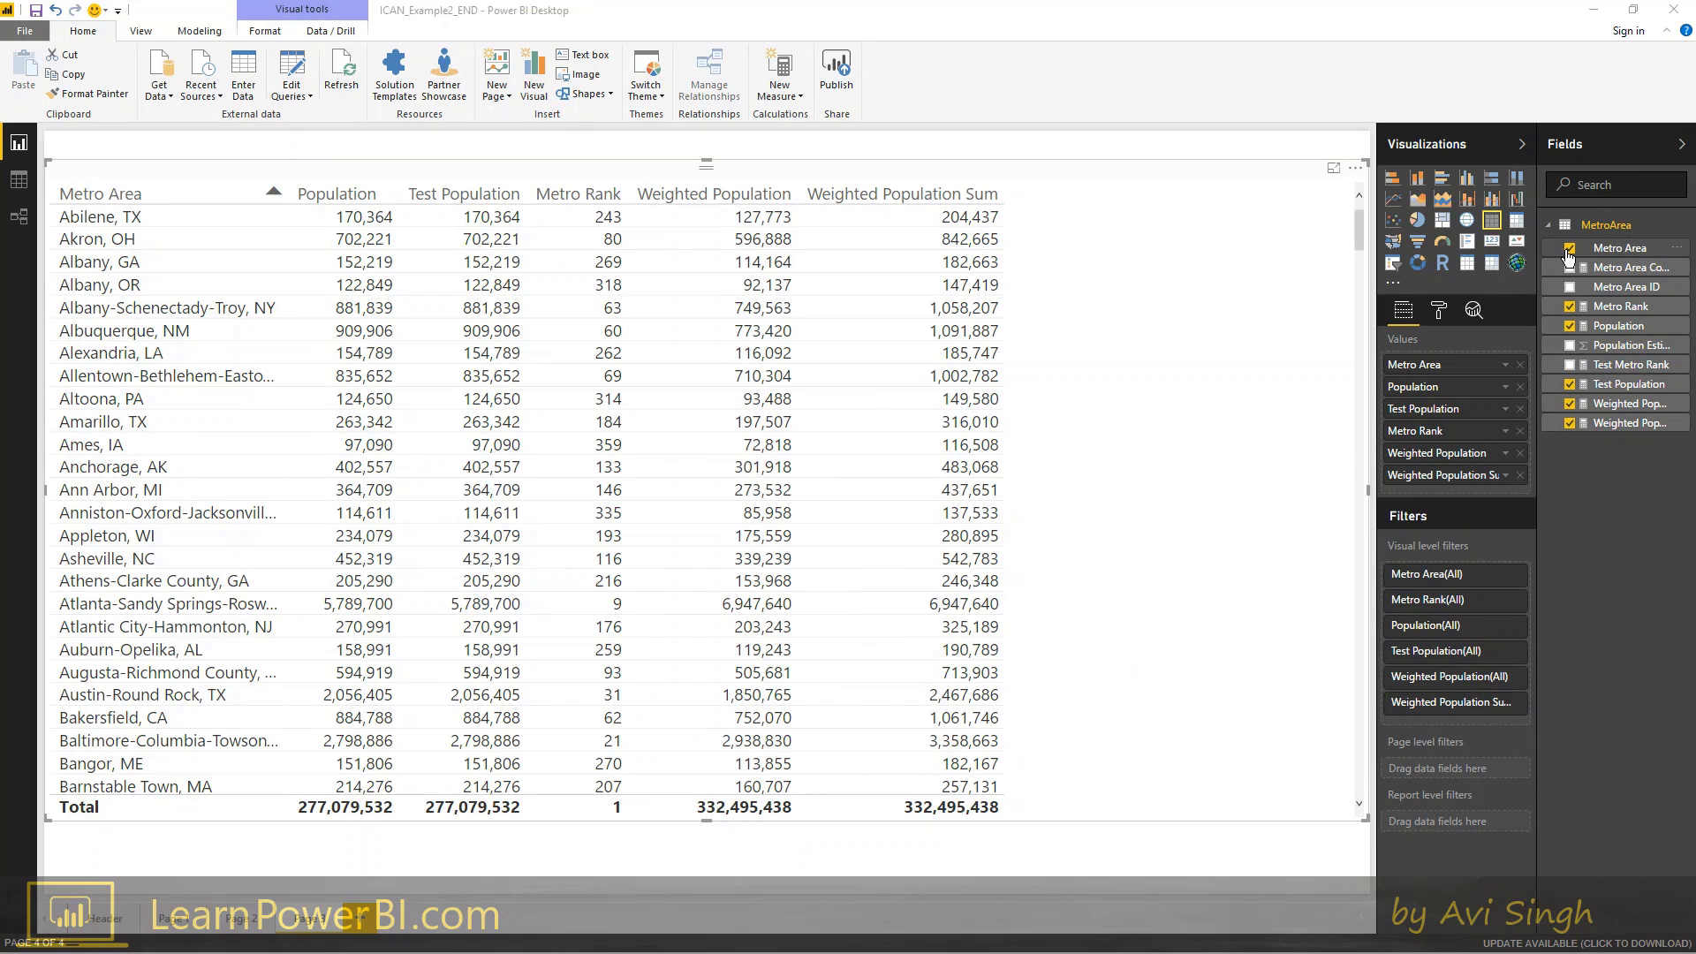
left_click_drag(1625, 365, 1497, 432)
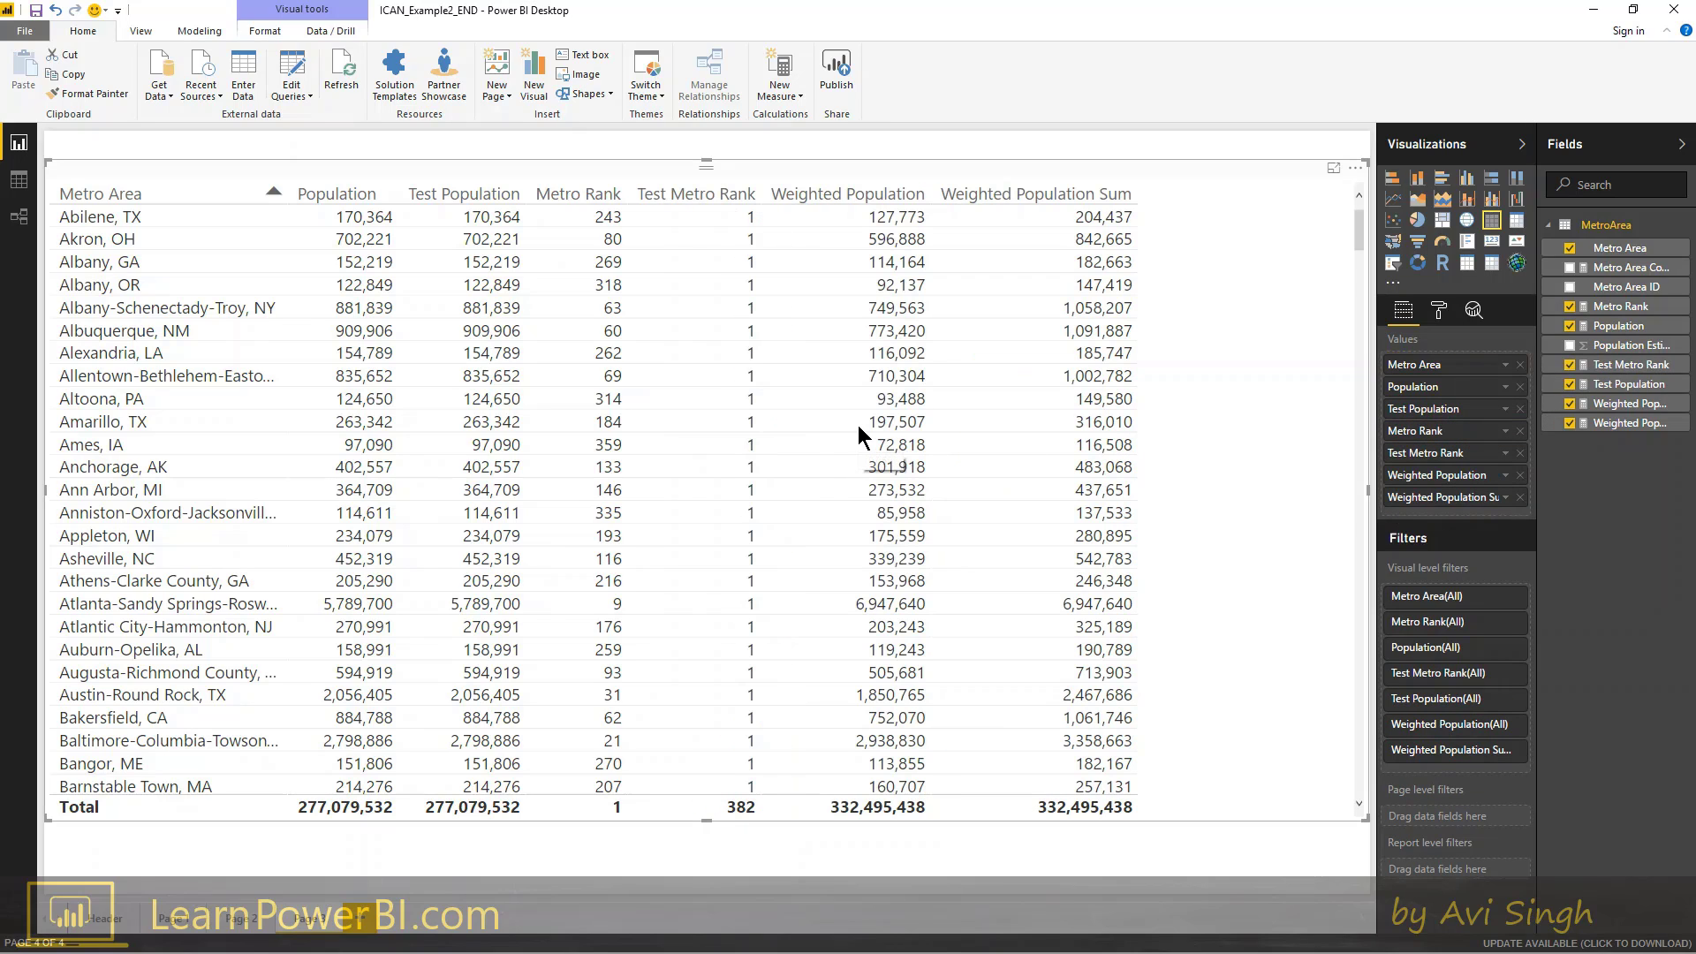